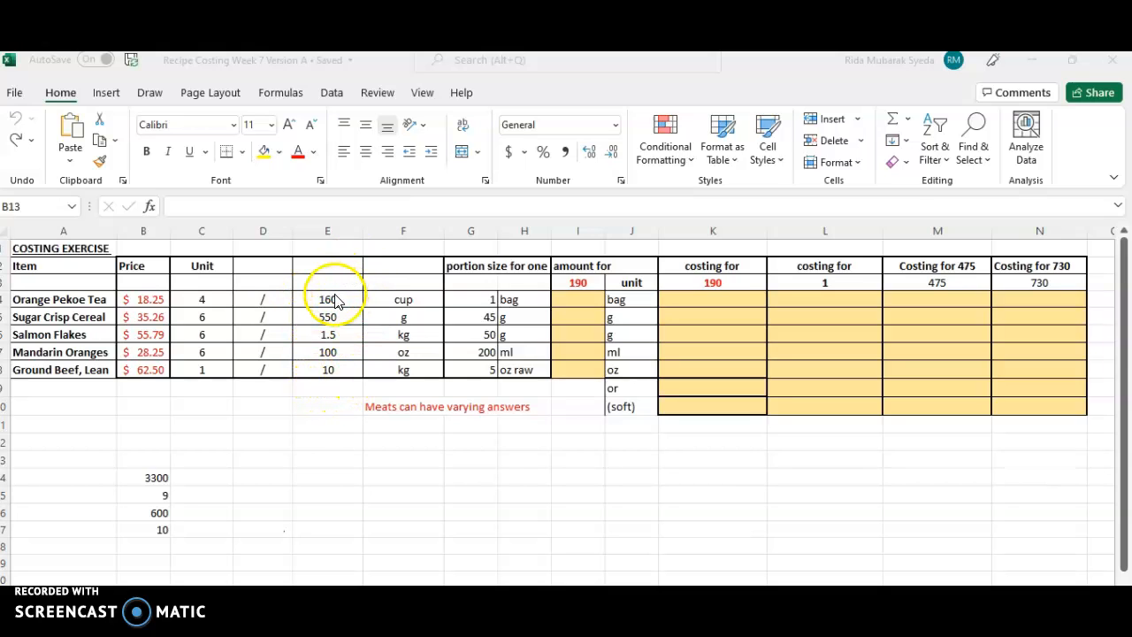
left_click(161, 461)
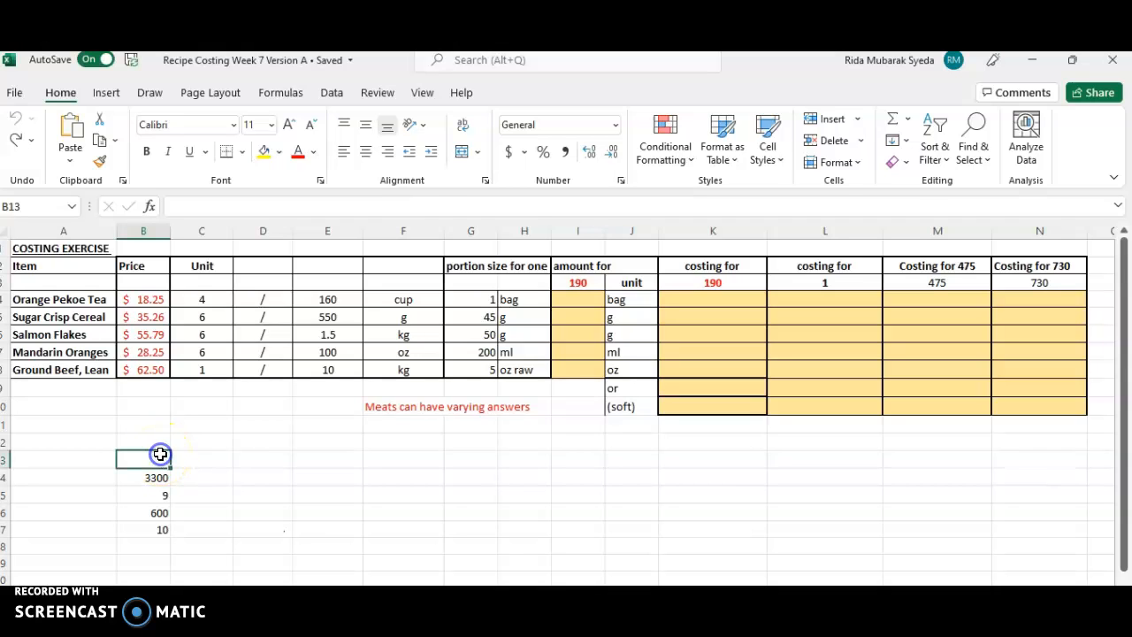
left_click(339, 300)
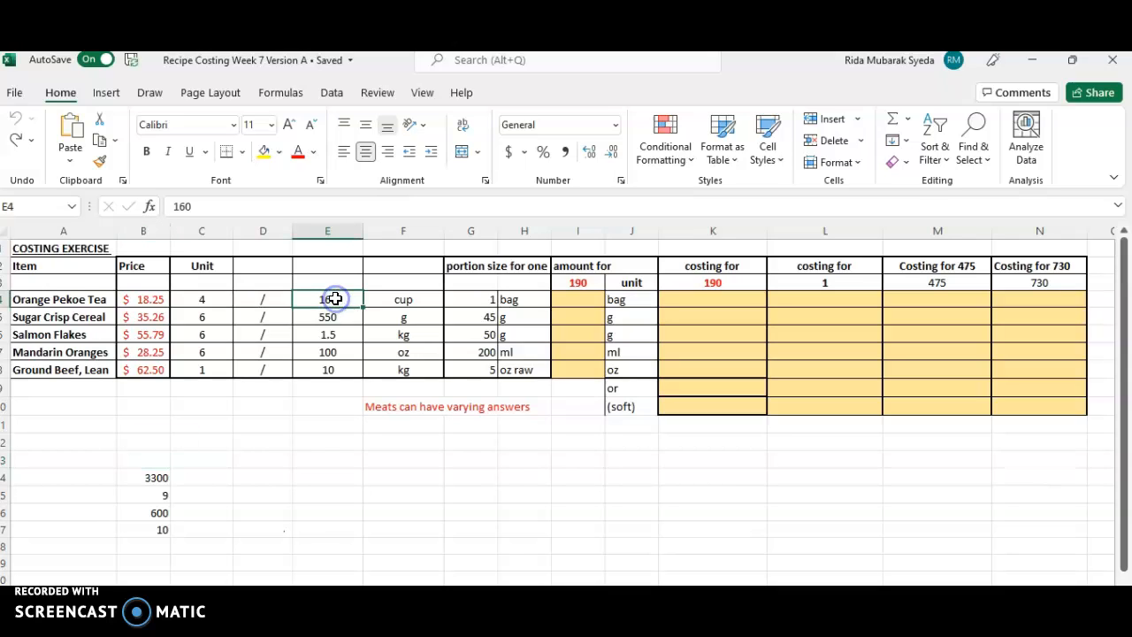
left_click(315, 298)
left_click(205, 299)
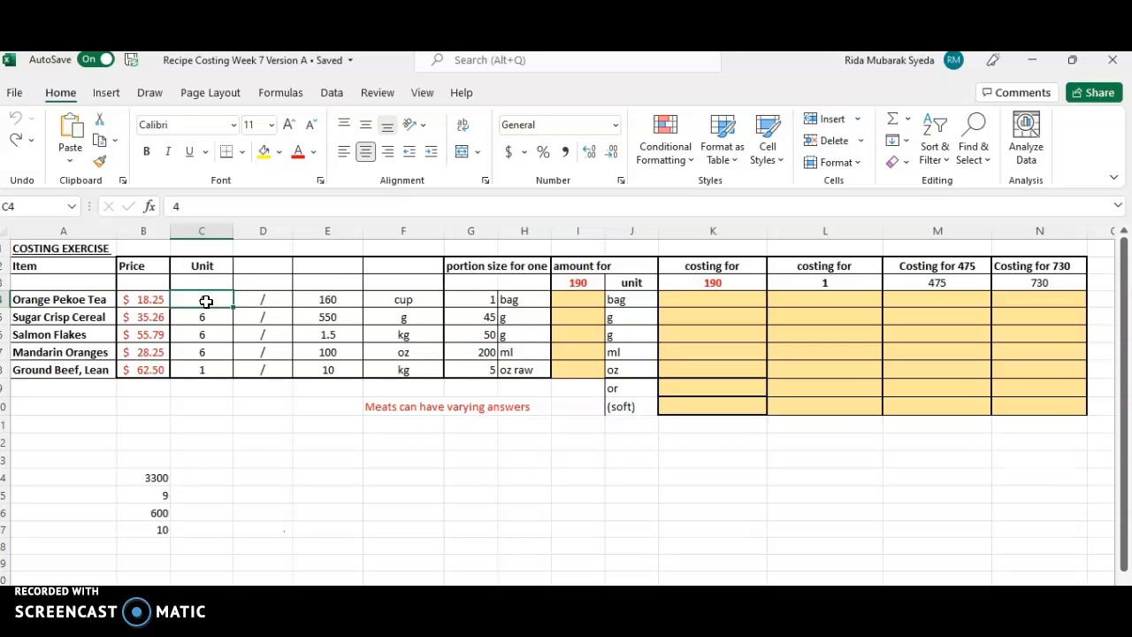
left_click(324, 301)
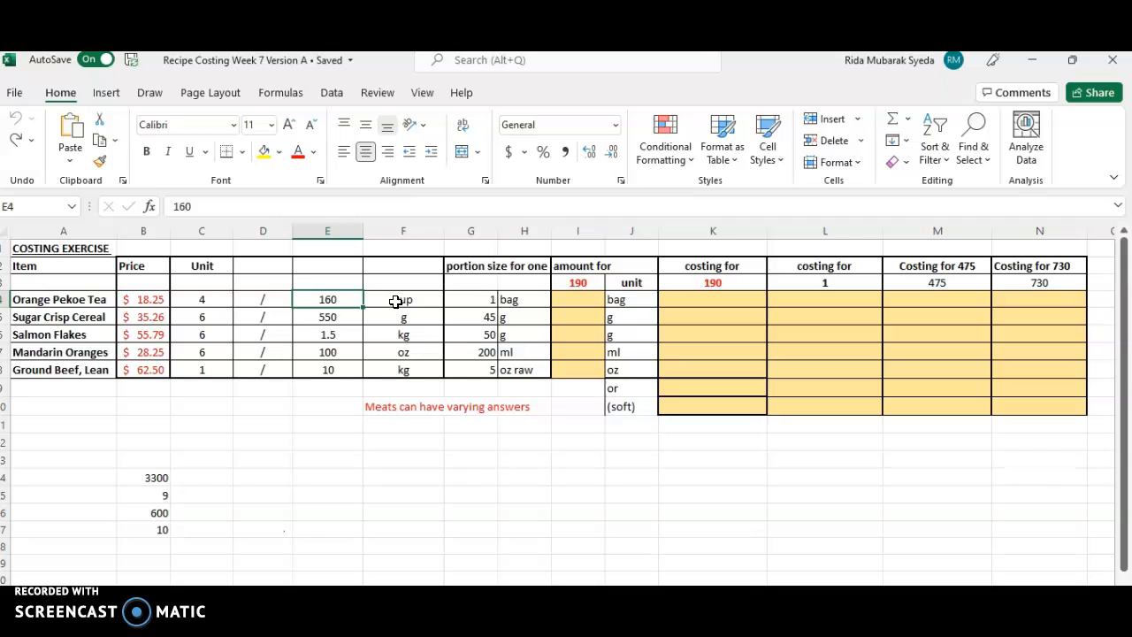
left_click(218, 299)
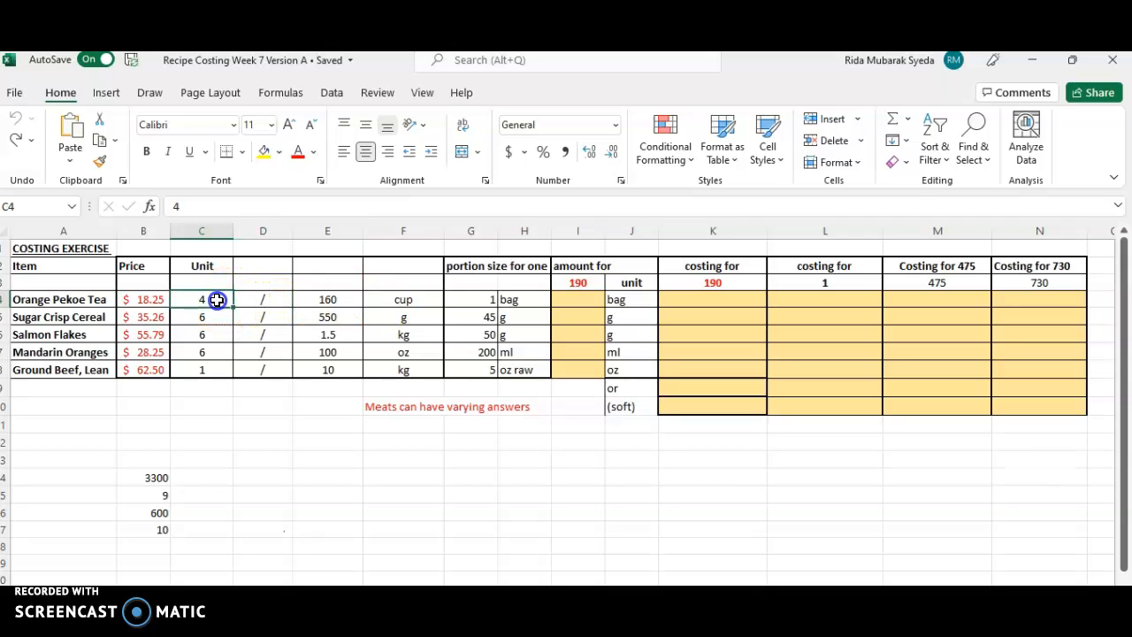
Calculate the total number of Orange Pekoe Tea bags in B13 with the formula =C4*E4
left_click(148, 459)
type("=")
left_click(207, 300)
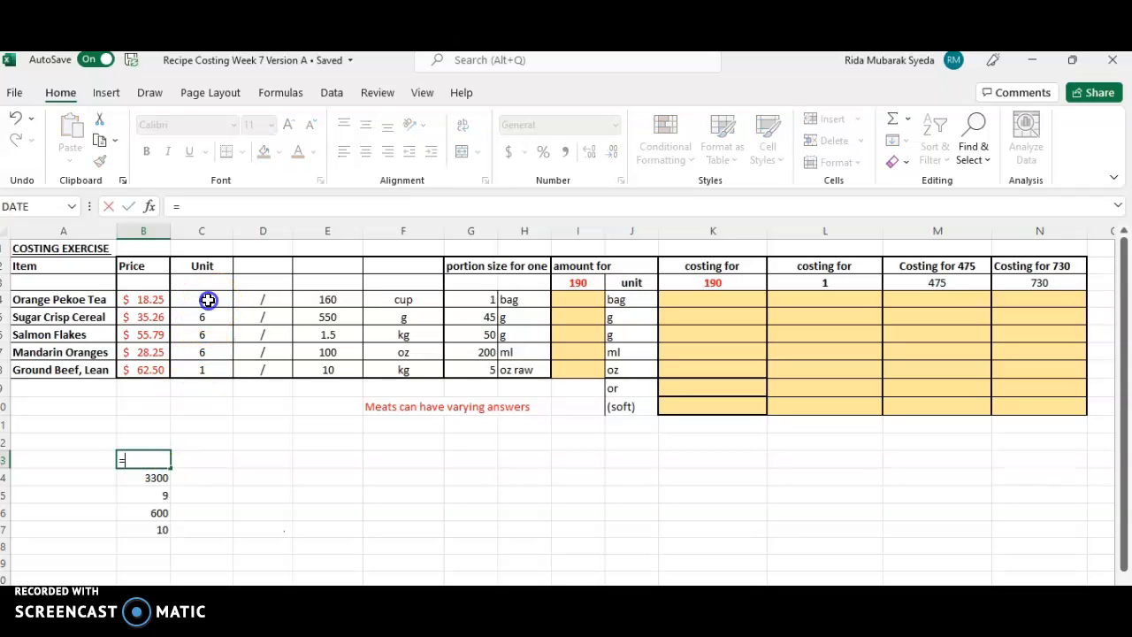
type("*")
left_click(320, 302)
key("Return")
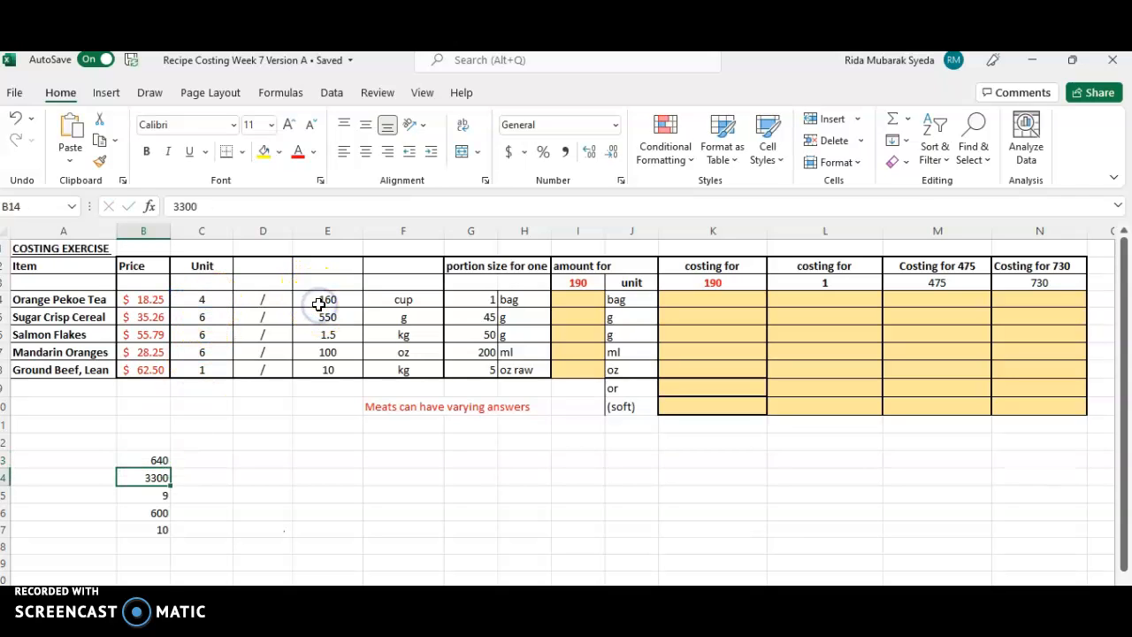
left_click(165, 463)
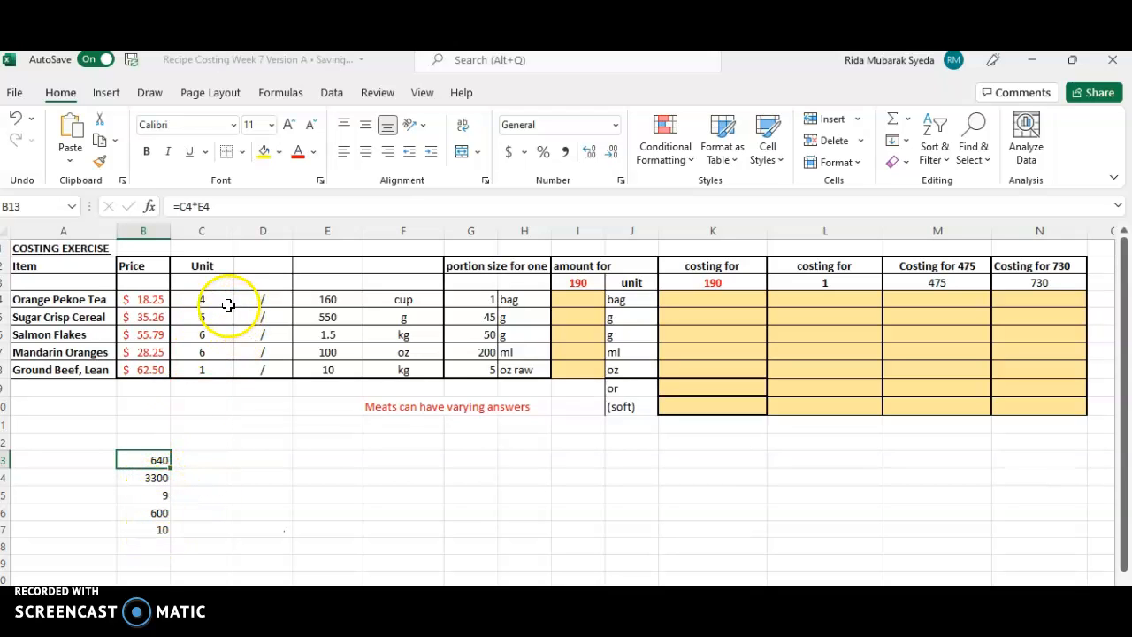
Calculate the Orange Pekoe Tea amount for 190 portions in I4 with =G4*$I$3, keeping the portion count reference absolute
left_click(583, 301)
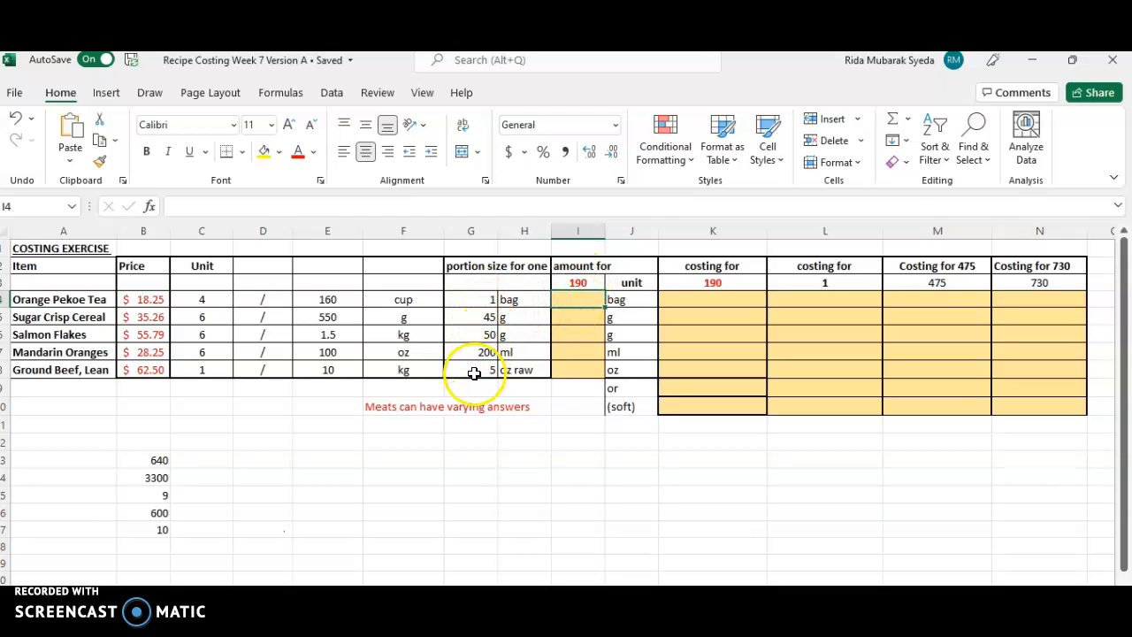
left_click(584, 299)
type("=")
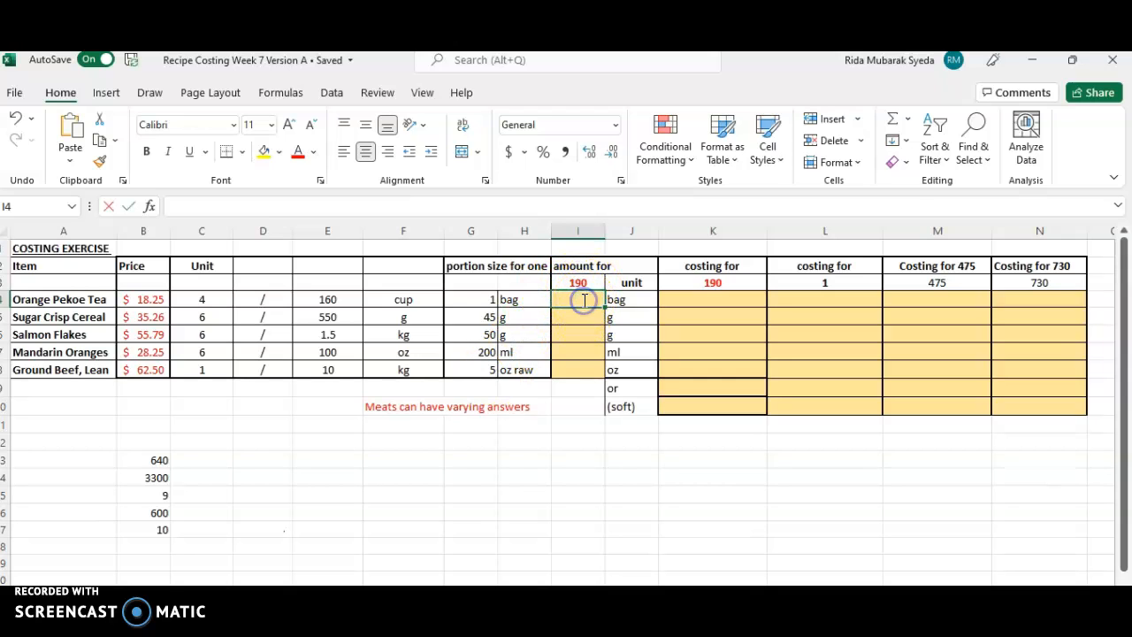
left_click(464, 300)
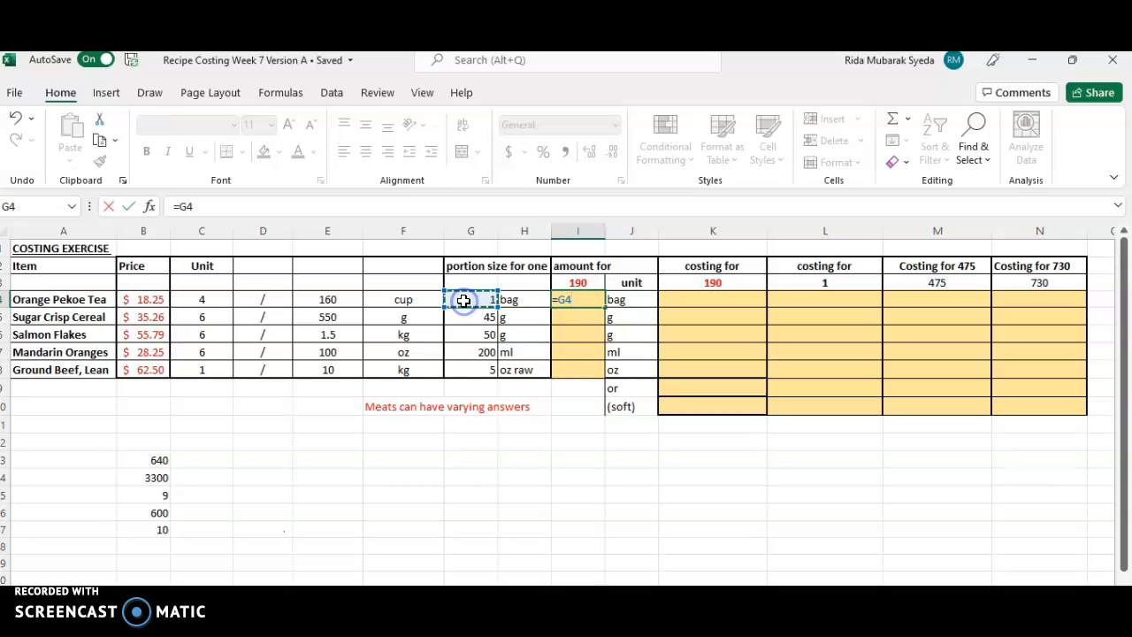
type("*")
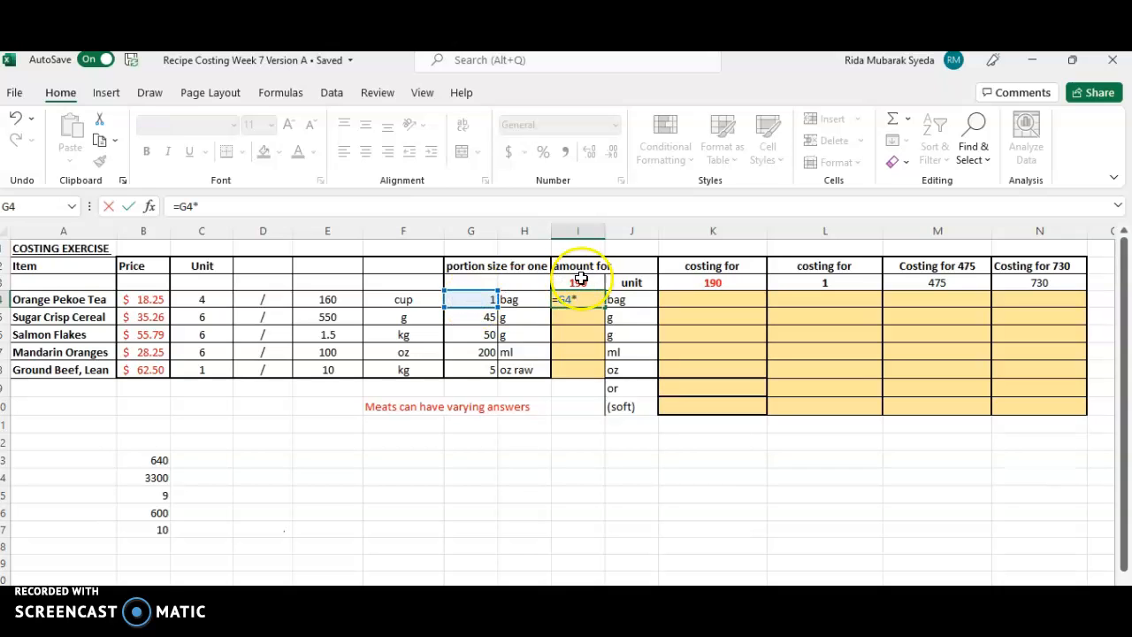
left_click(584, 283)
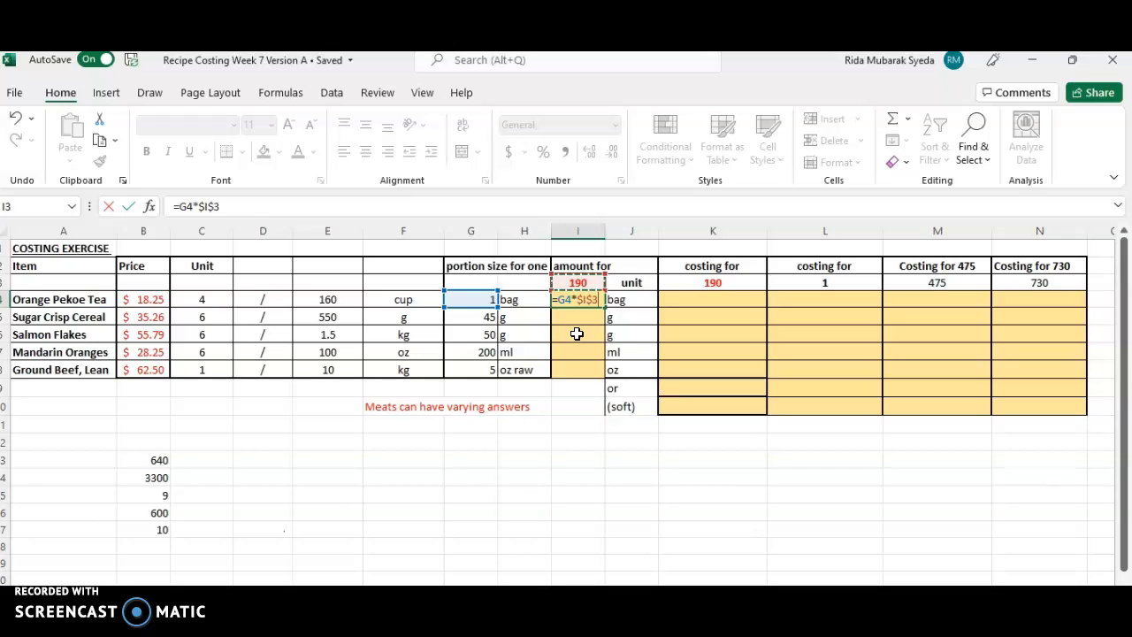
key("Return")
Fill the amount formula from I4 down to I8 for the remaining items
left_click(583, 299)
left_click_drag(606, 309, 602, 372)
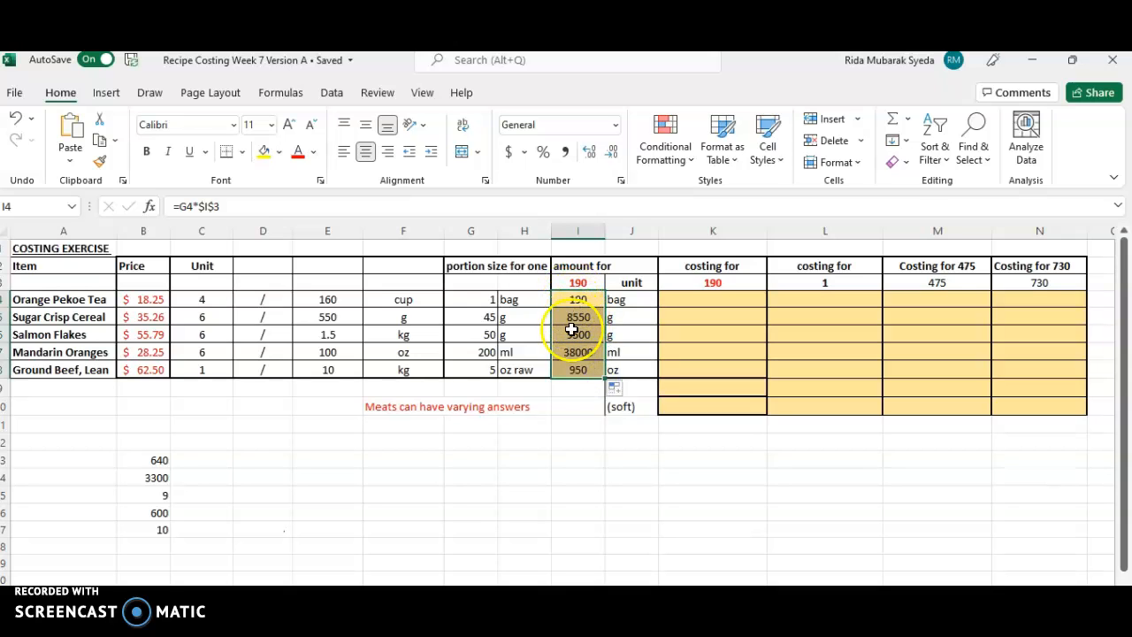
left_click(566, 409)
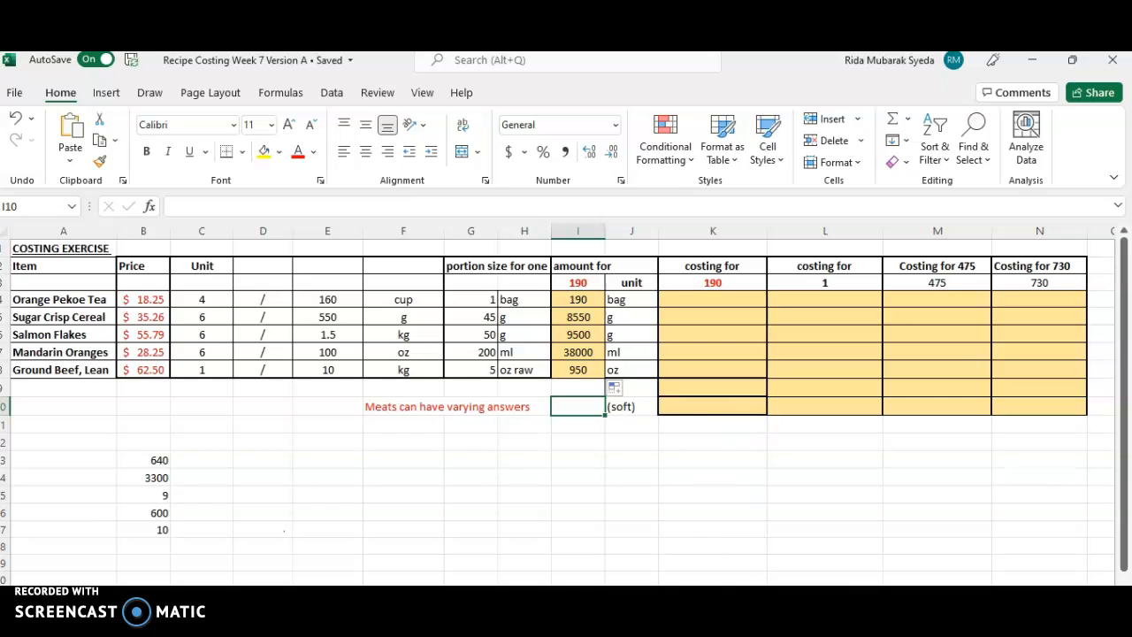
Examine the handwritten costing calculations in IMG-2626.JPG in Photos alongside cells I4 and B13, and return to the Excel workbook
left_click(753, 547)
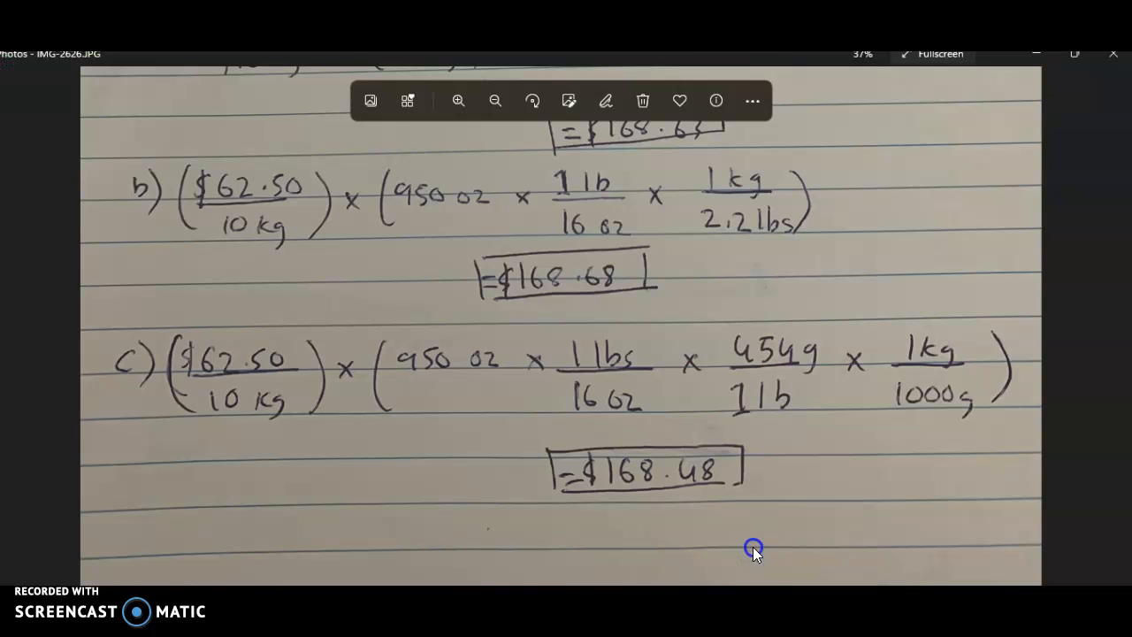
scroll(769, 404, "up", 8)
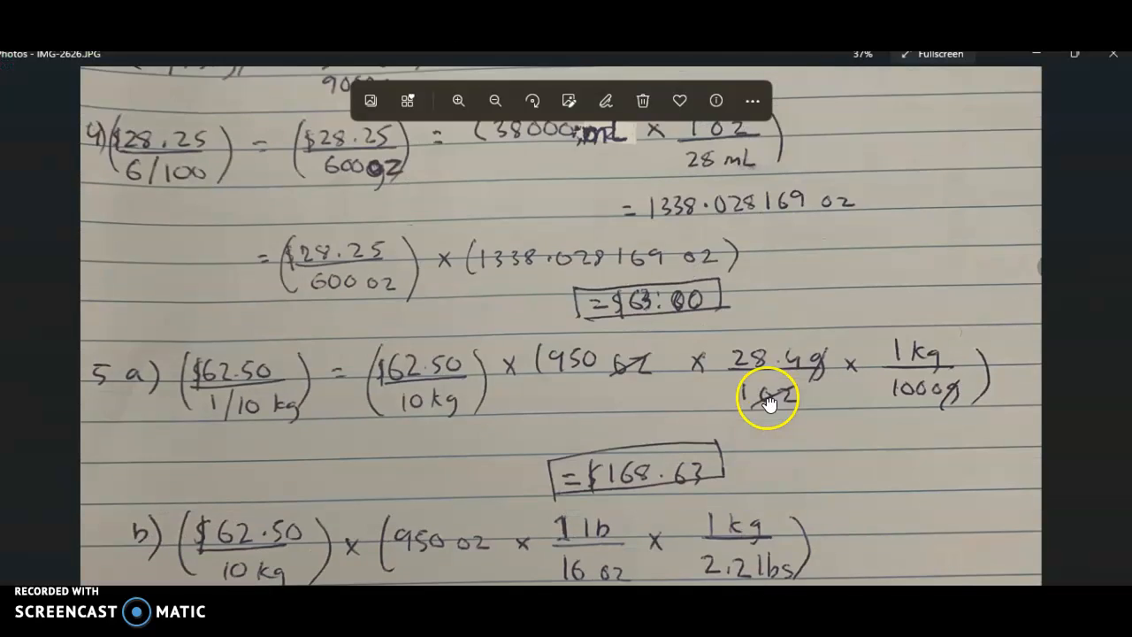
scroll(769, 404, "up", 4)
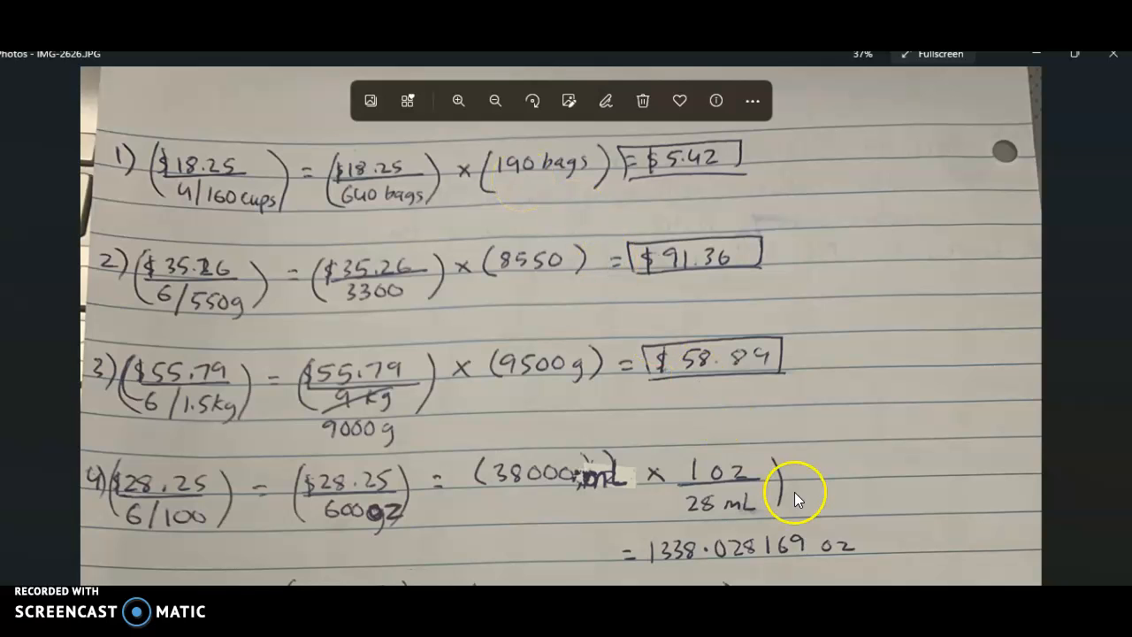
mouse_move(726, 628)
left_click(725, 557)
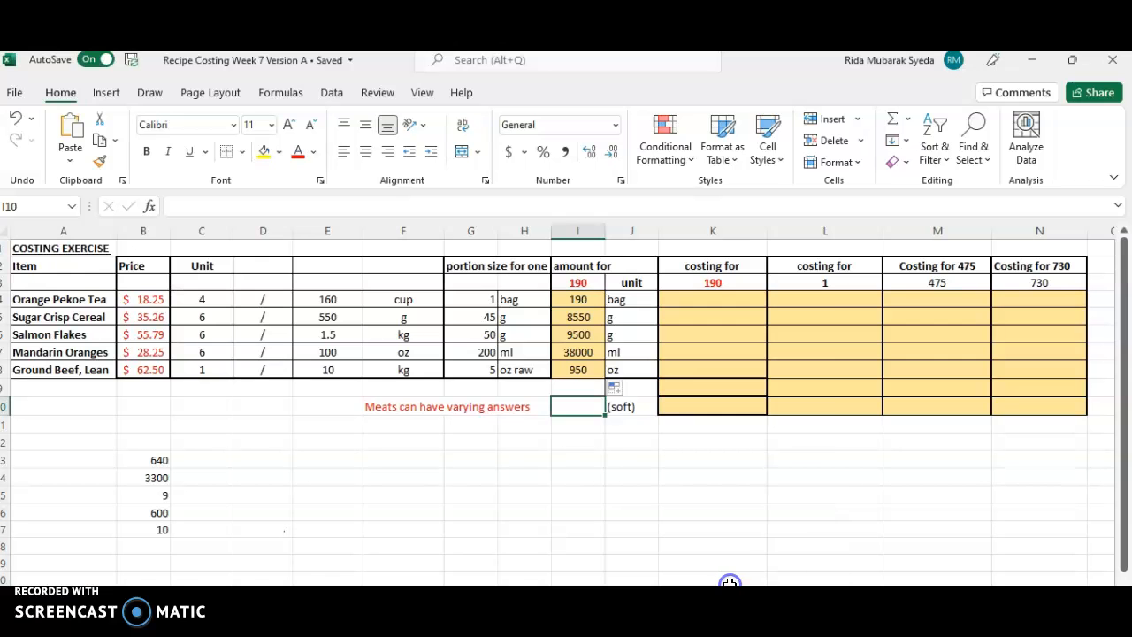
left_click(579, 300)
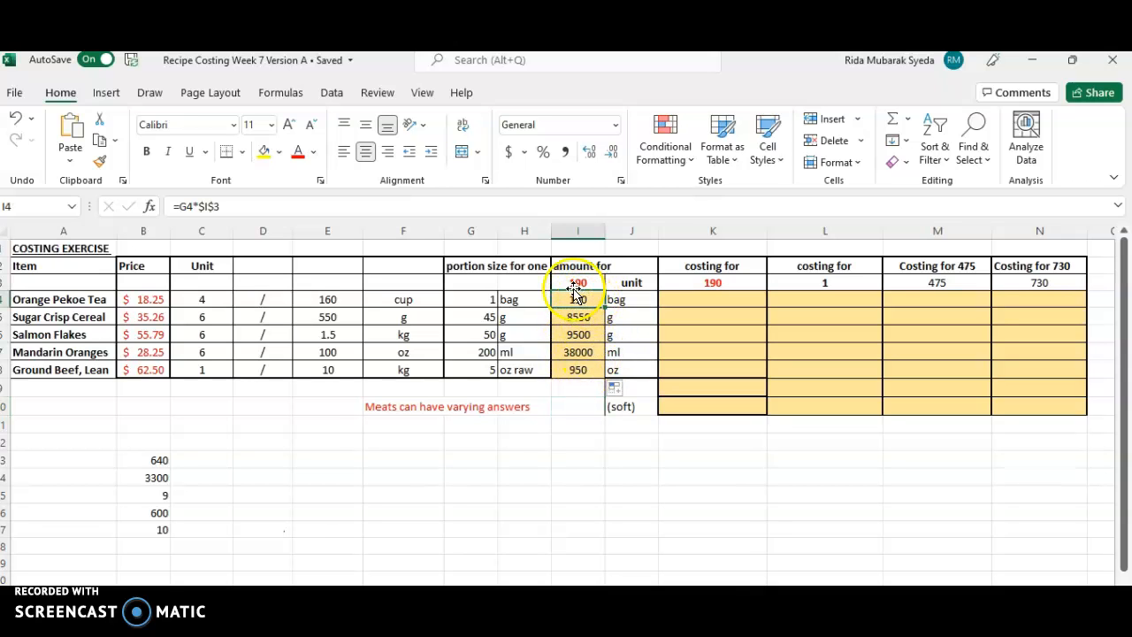
left_click(152, 459)
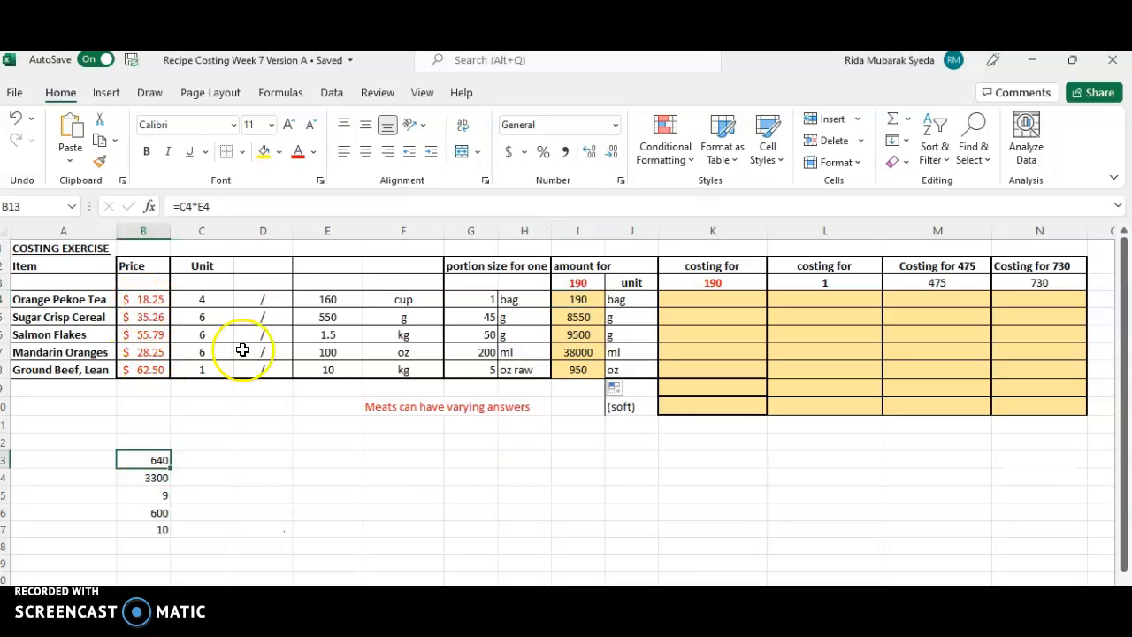
mouse_move(762, 584)
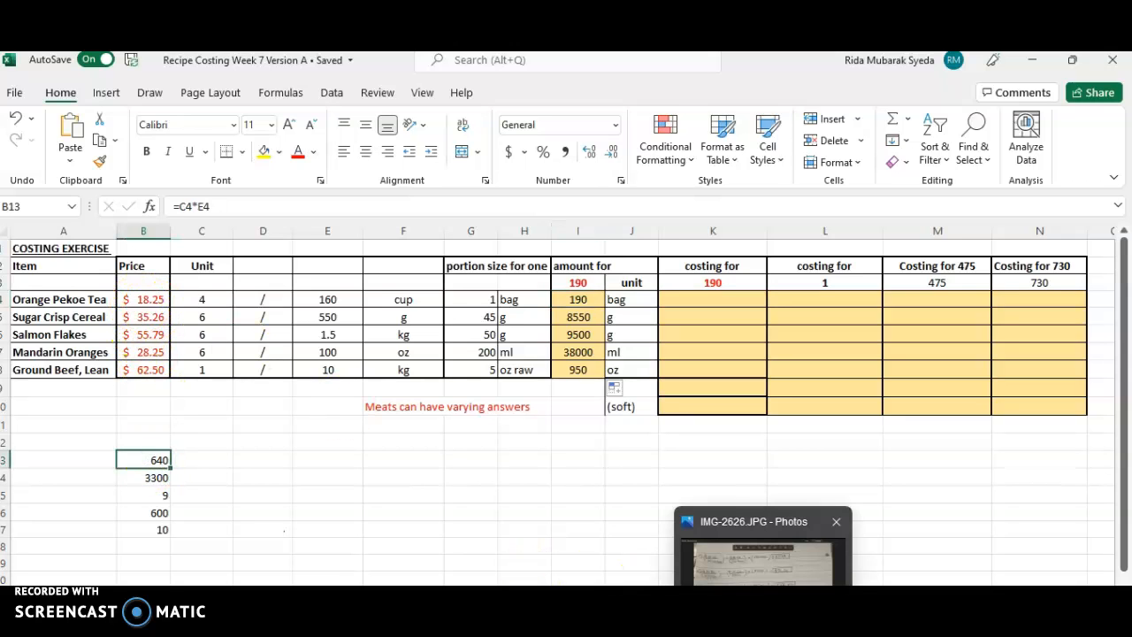
left_click(762, 562)
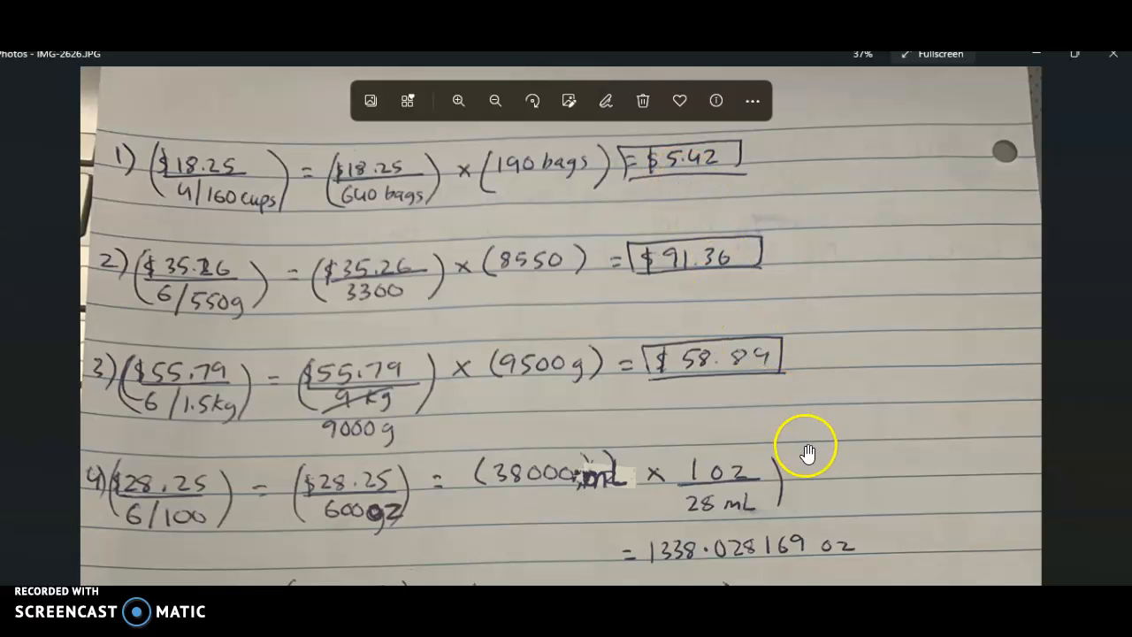
mouse_move(726, 621)
left_click(725, 557)
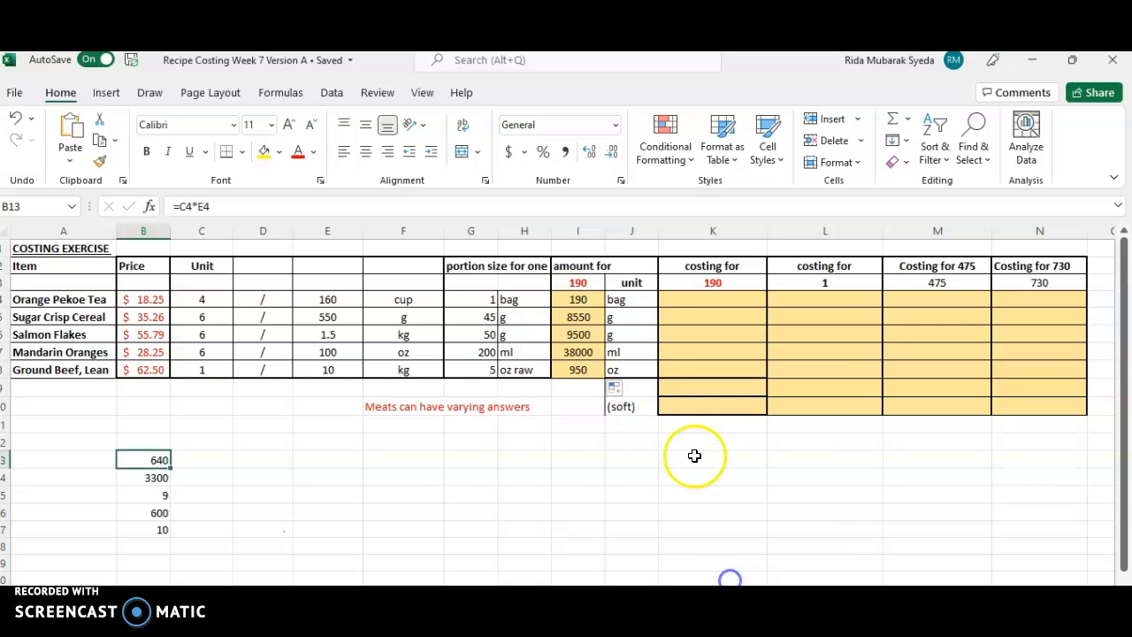
Calculate the Orange Pekoe Tea cost for 190 portions in K4 with =(B4/B13)*(I4)
left_click(688, 305)
type("=")
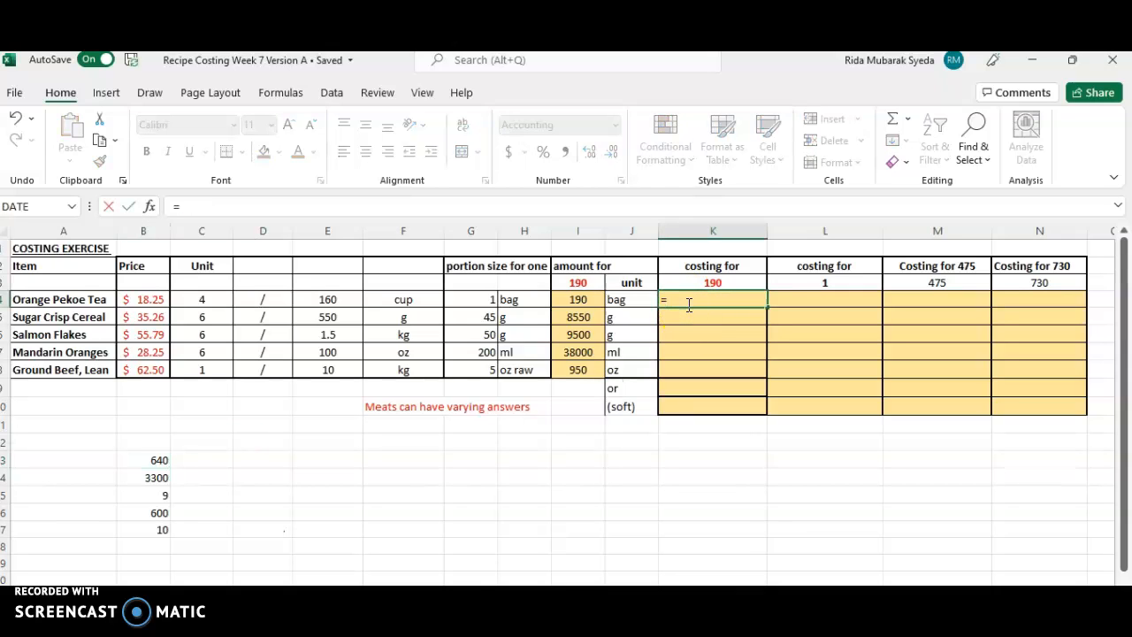
type("(")
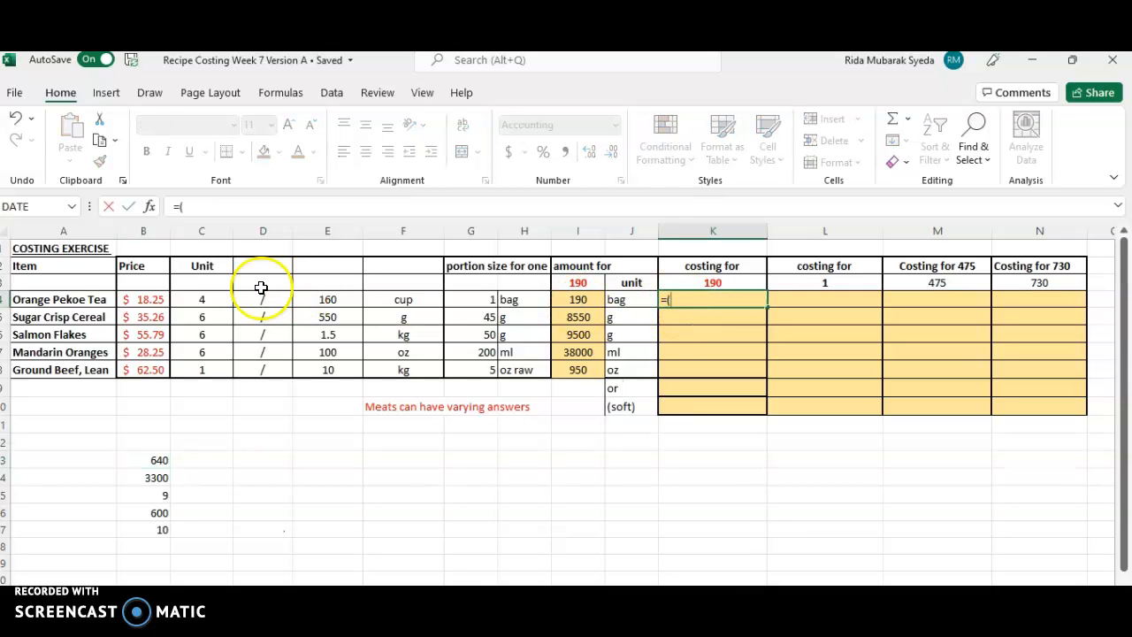
left_click(143, 298)
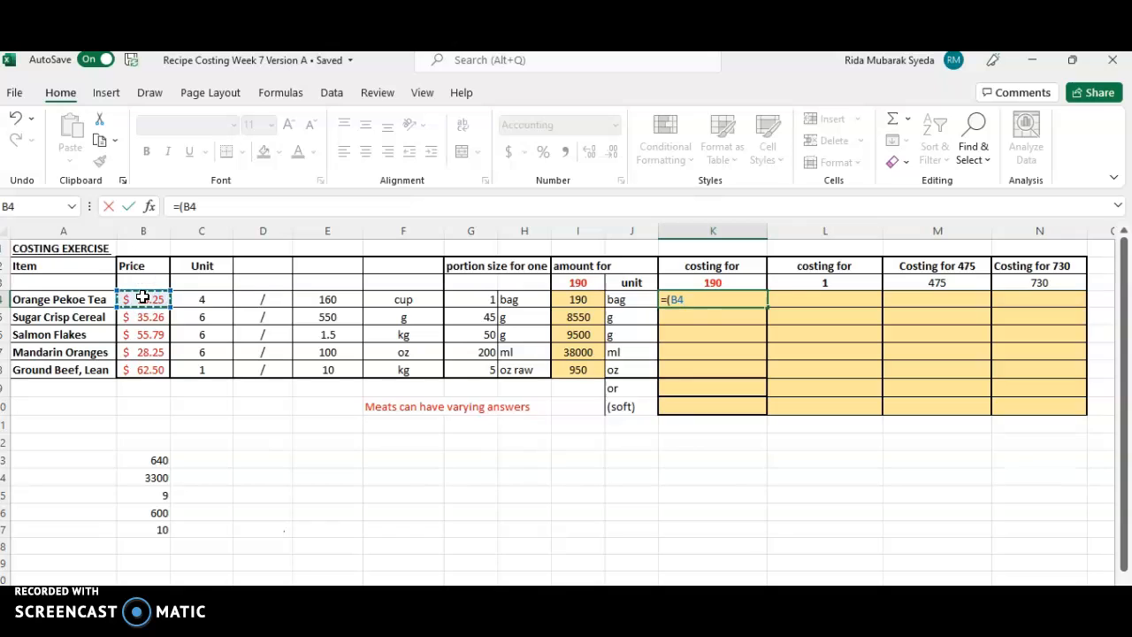
type("/")
left_click(148, 458)
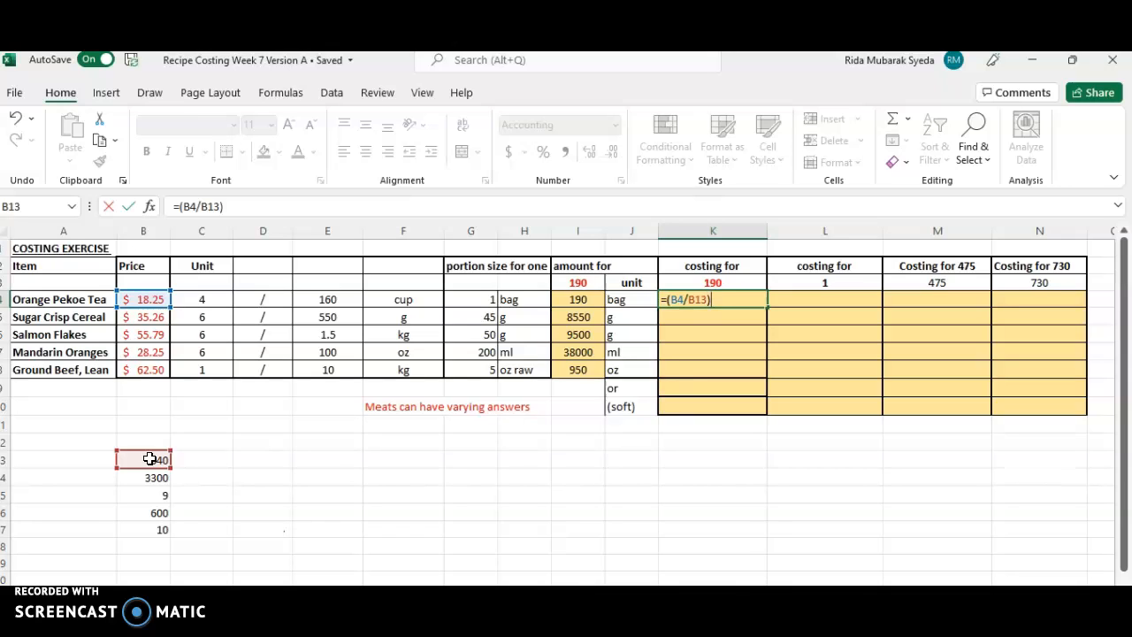
type(")*(")
left_click(567, 299)
type(")")
key("Return")
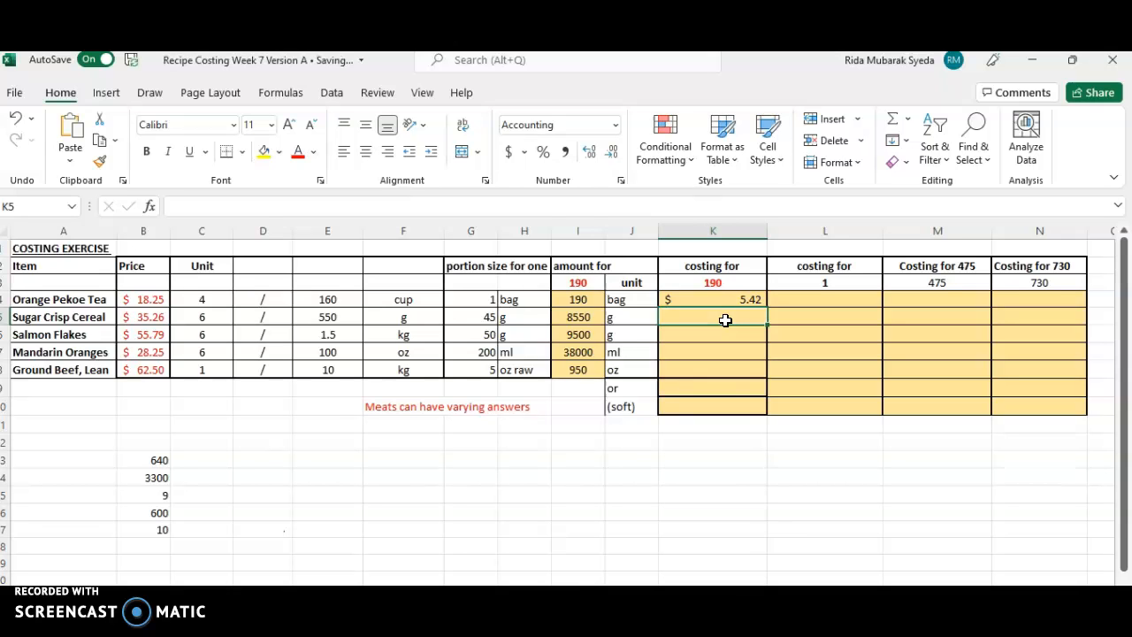
Consult the handwritten cereal costing in Photos and calculate the Sugar Crisp Cereal cost for 190 portions in Excel cell K5 with =(B5/B14)*(I5)
left_click(782, 571)
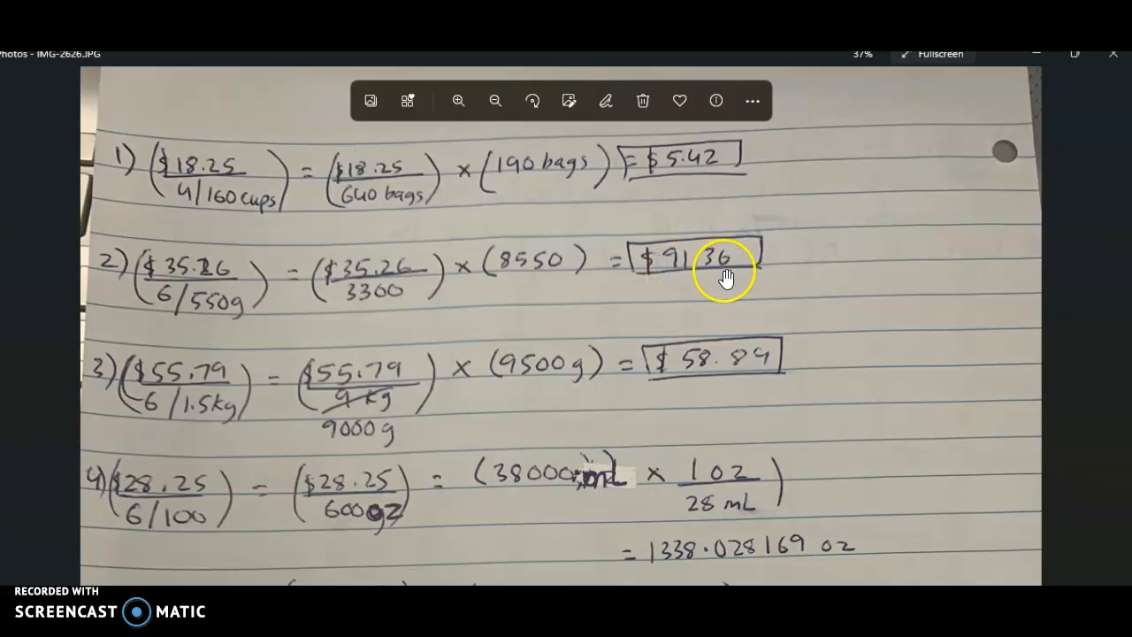
left_click(733, 566)
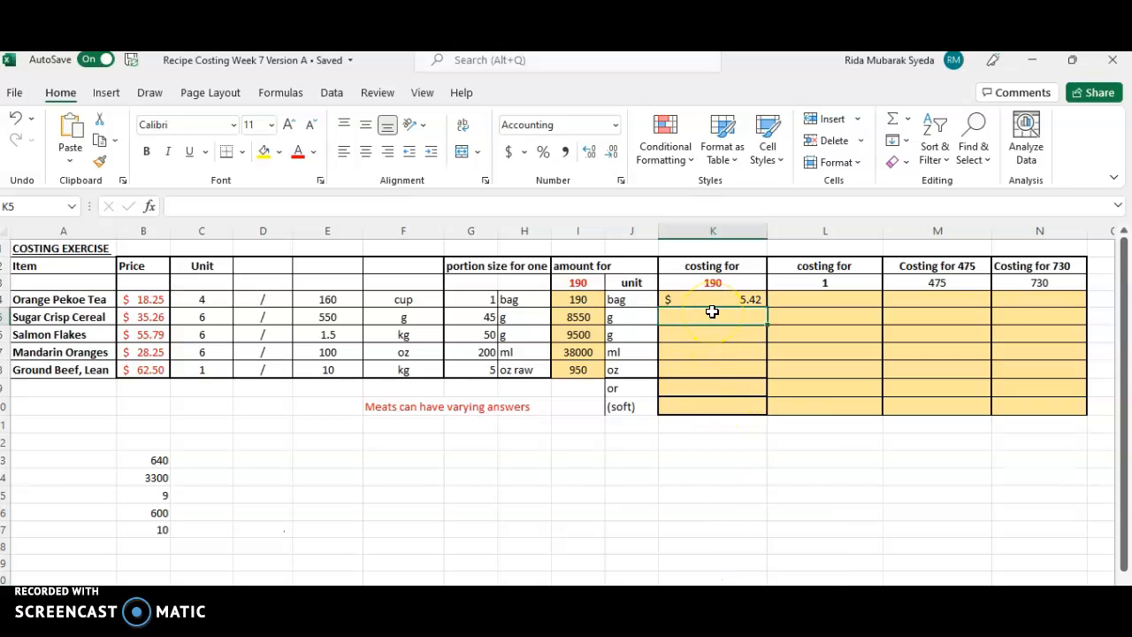
type("=(")
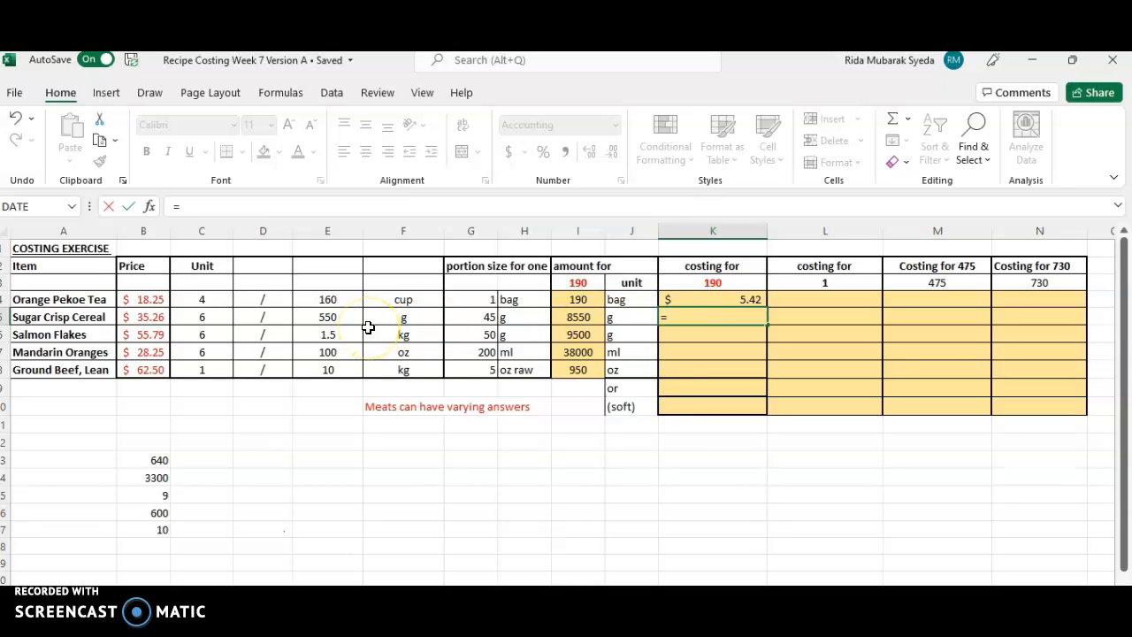
left_click(149, 316)
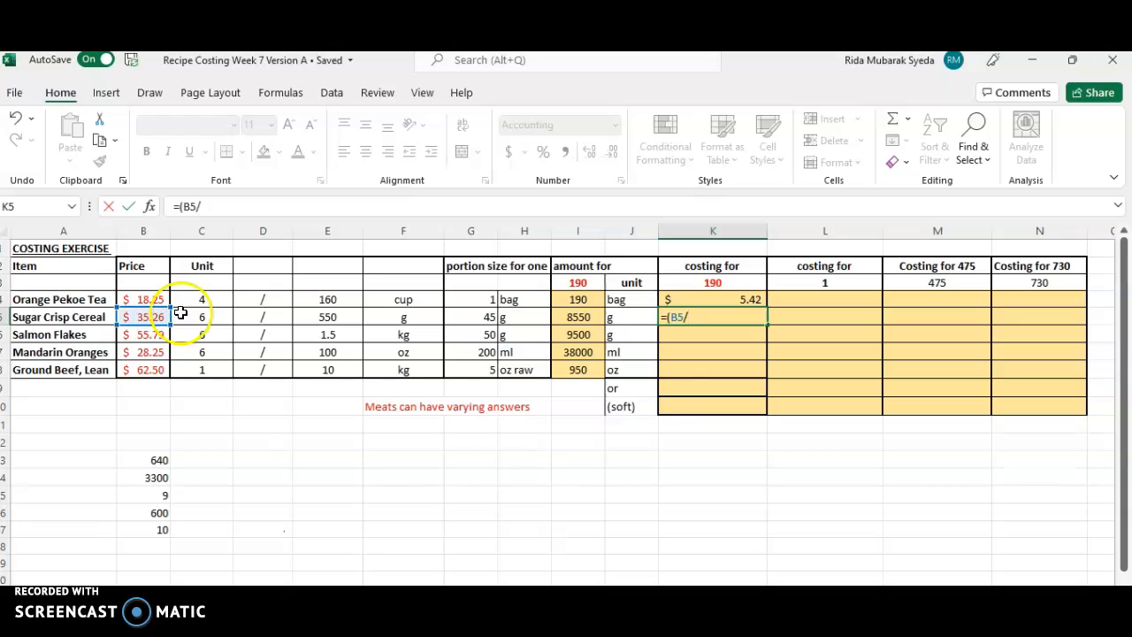
left_click(159, 478)
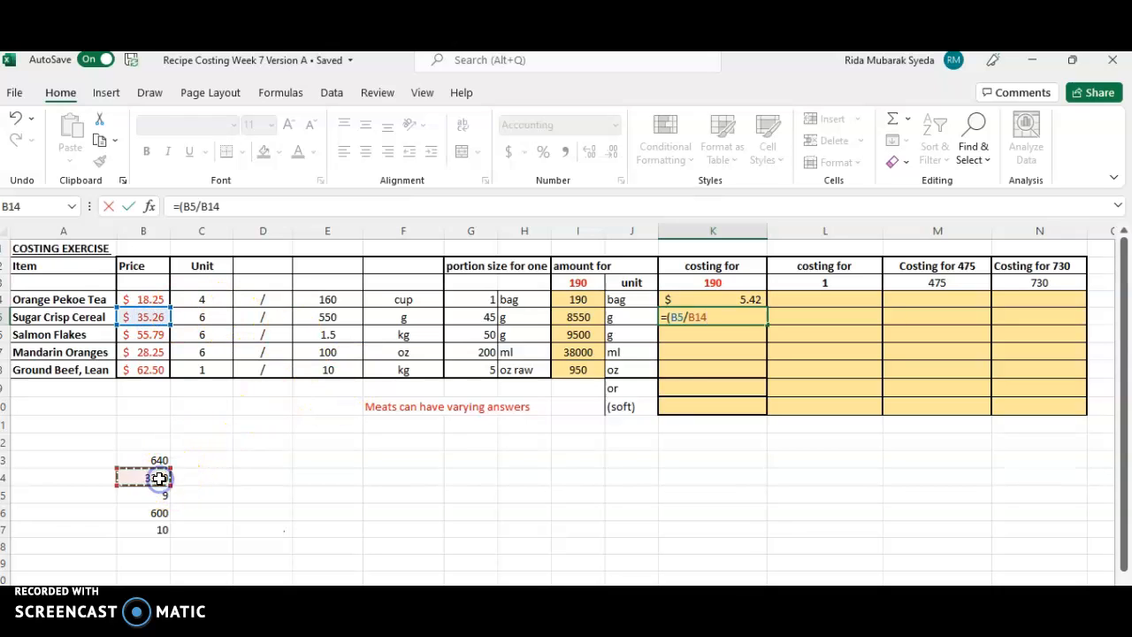
type(")*(")
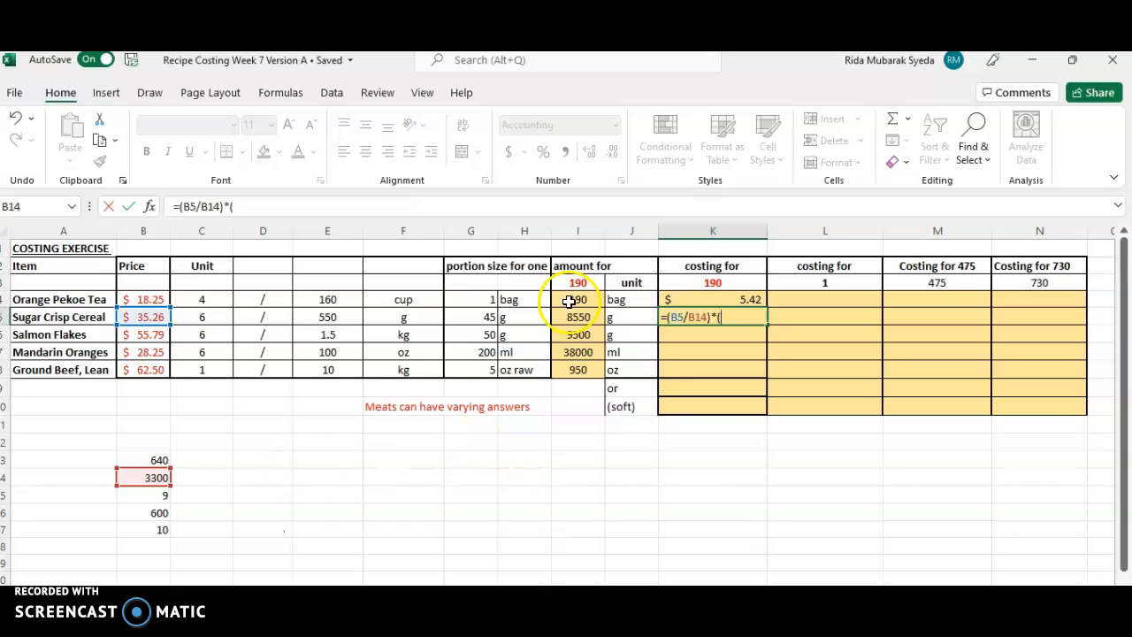
left_click(572, 320)
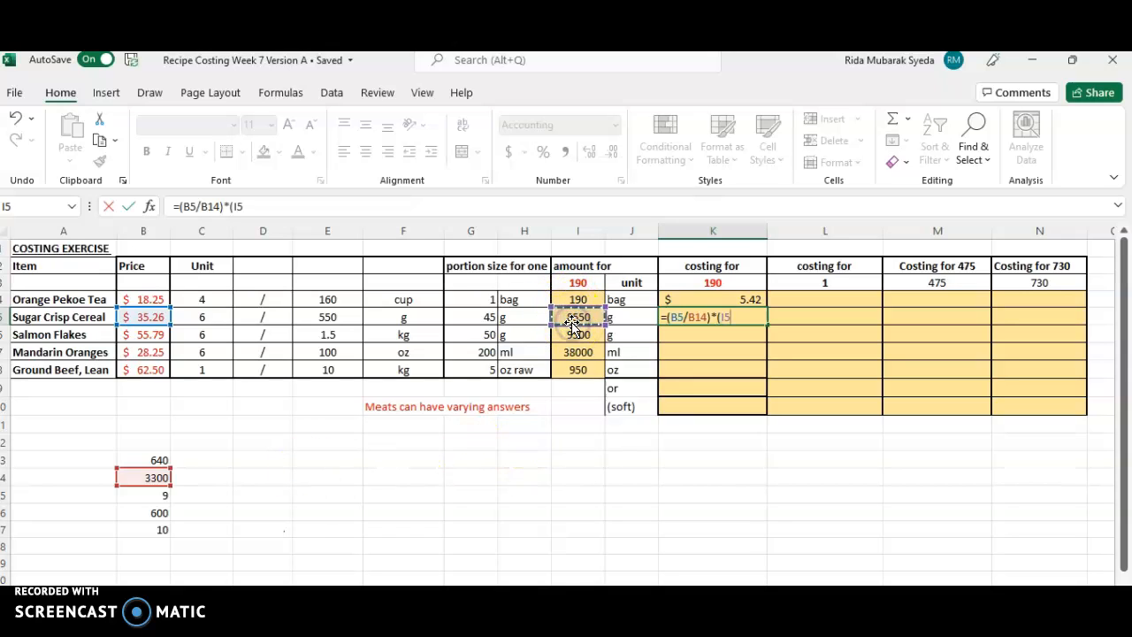
key("Return")
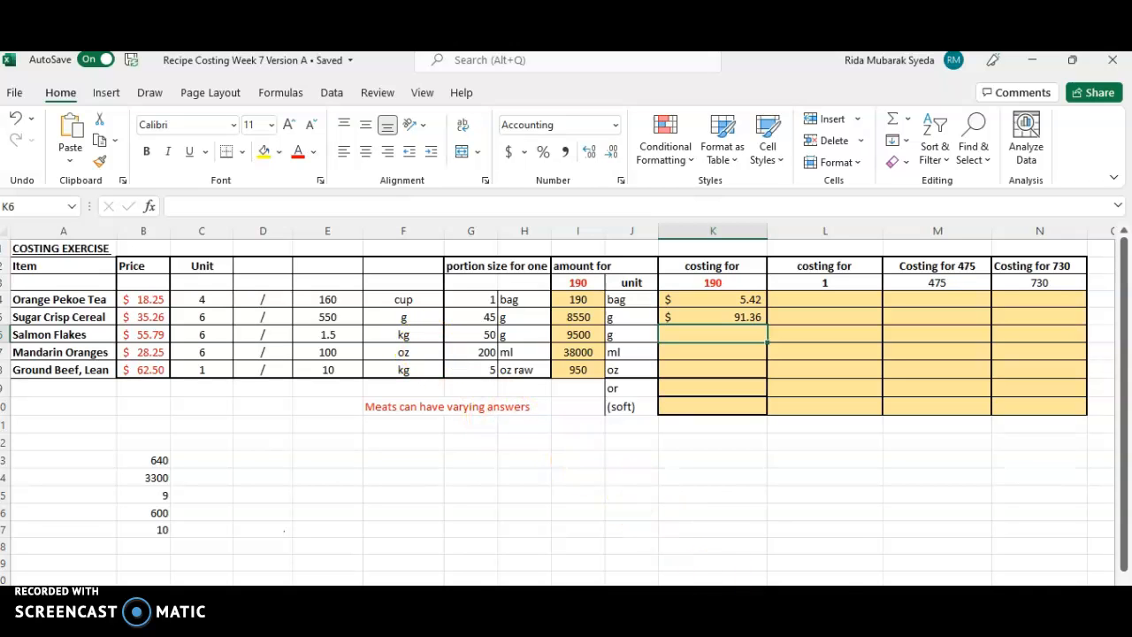
Consult the salmon costing in Photos and calculate the Salmon Flakes cost for 190 portions in Excel cell K6 with =(B6/9000)*(I6)
left_click(763, 630)
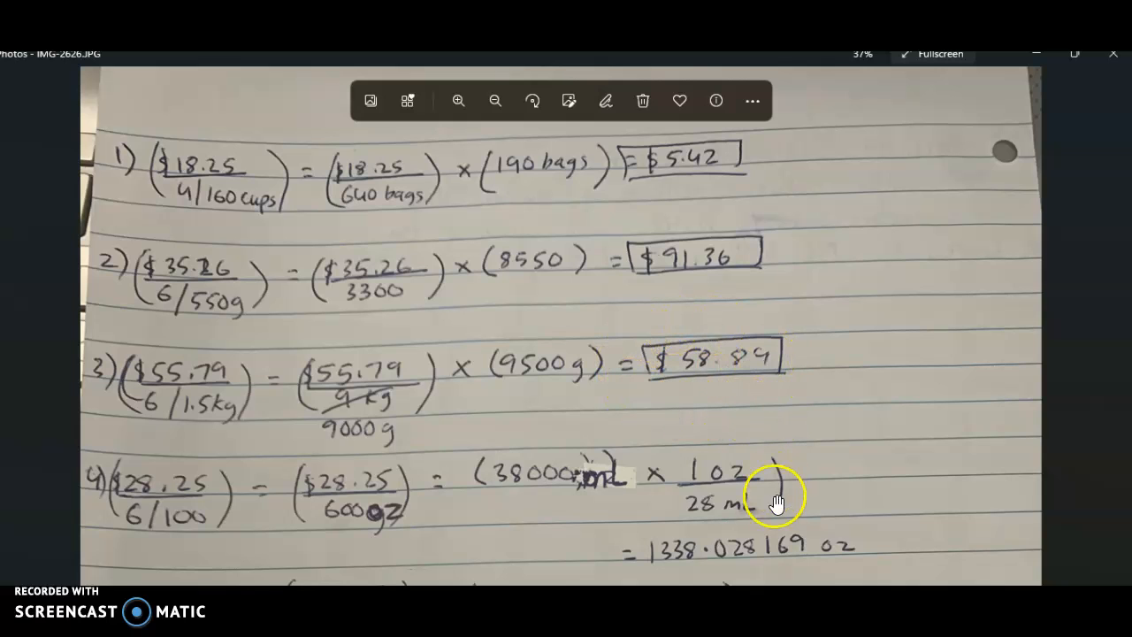
mouse_move(727, 584)
left_click(727, 536)
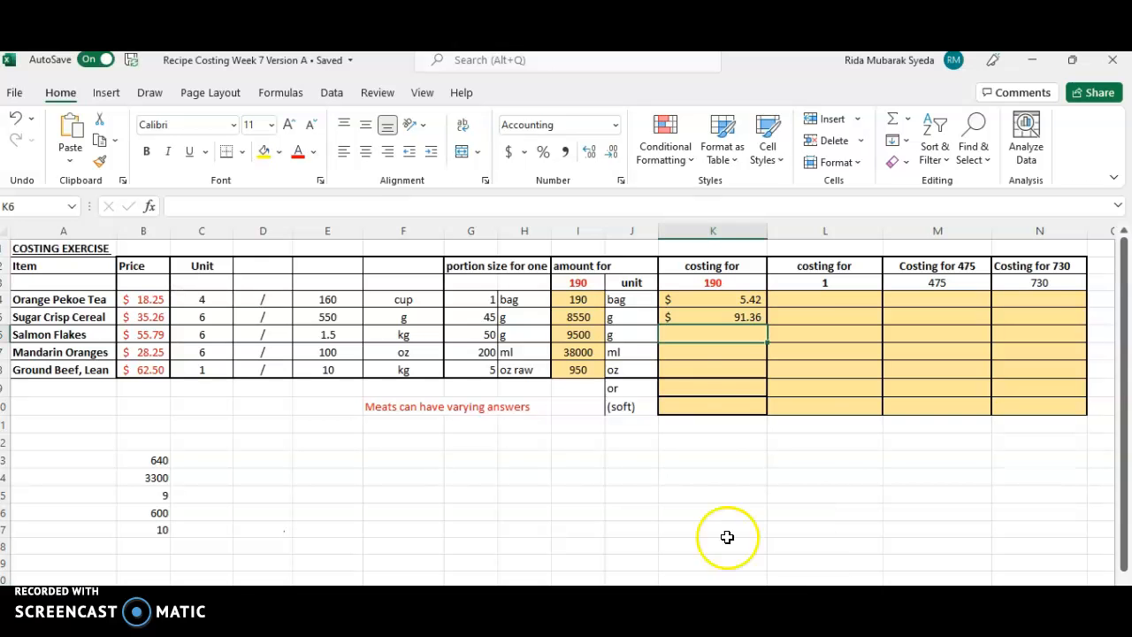
type("=")
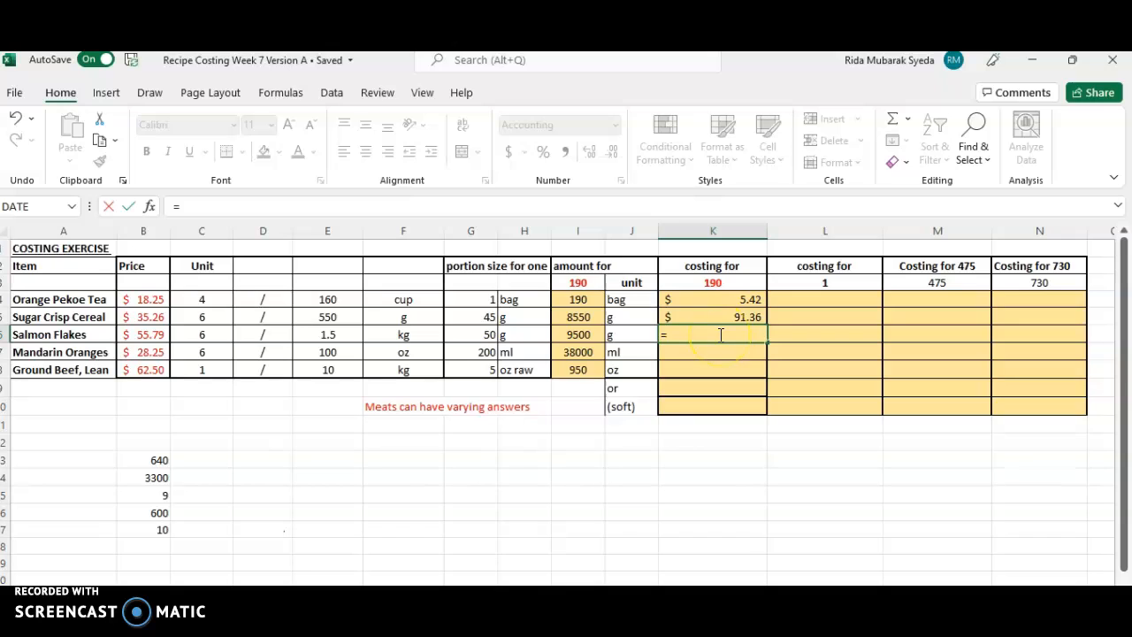
type("(")
left_click(151, 337)
type("/9000)")
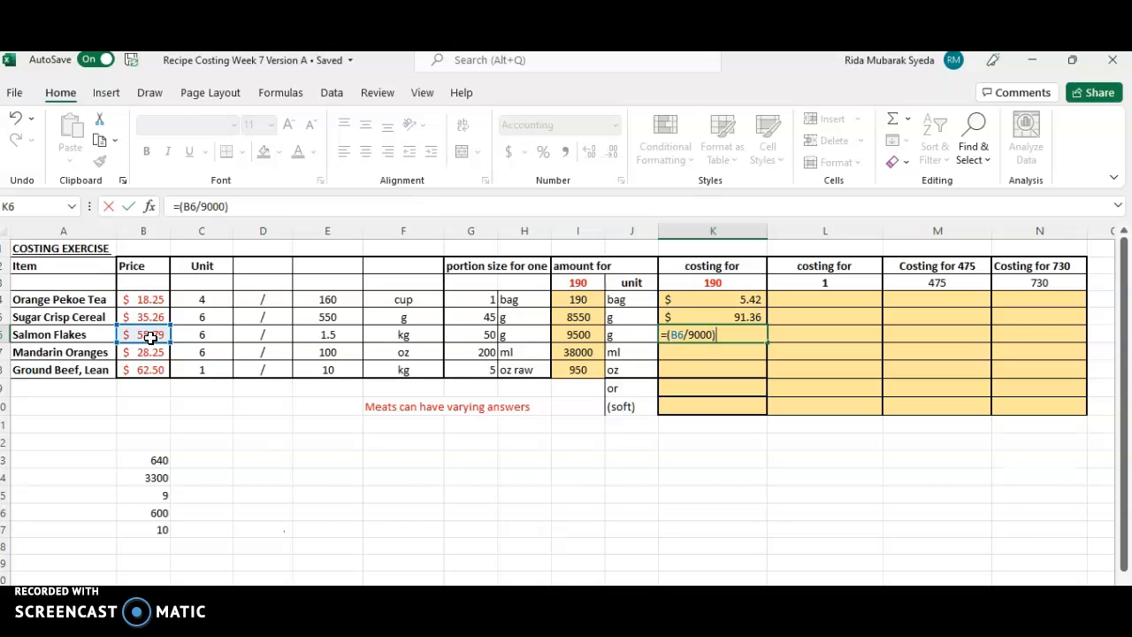
type("*(")
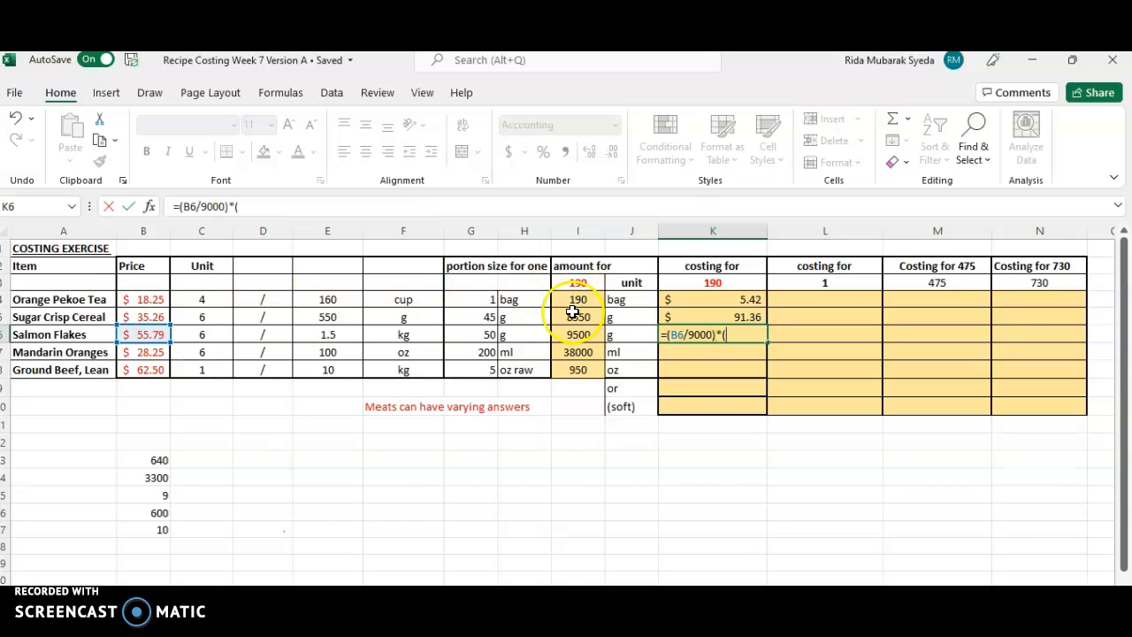
left_click(576, 340)
type(")")
key("Return")
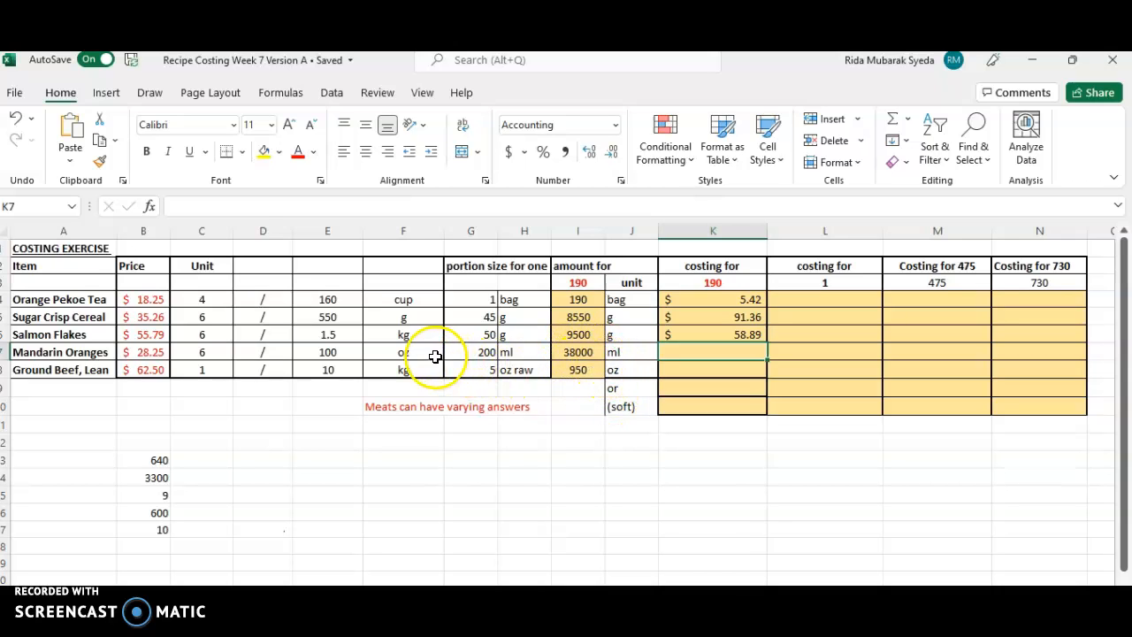
Consult the millilitre-to-ounce conversion in Photos and calculate the Mandarin Oranges cost in Excel cell K7 with =(B7/B16)*(1338.028169)
mouse_move(763, 633)
left_click(760, 562)
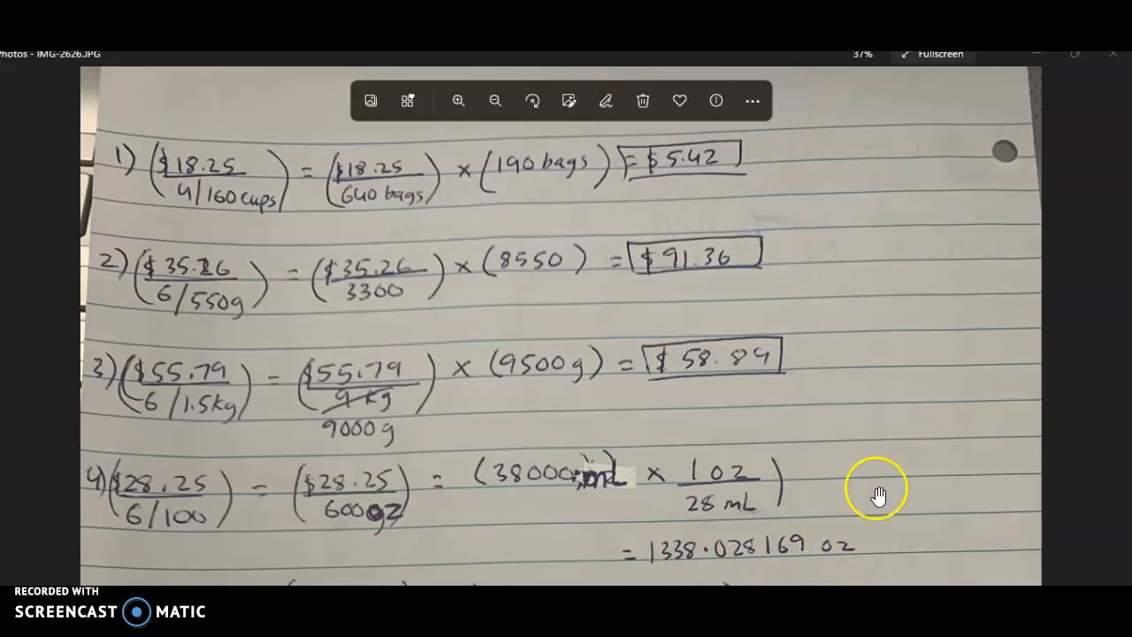
scroll(876, 493, "down", 3)
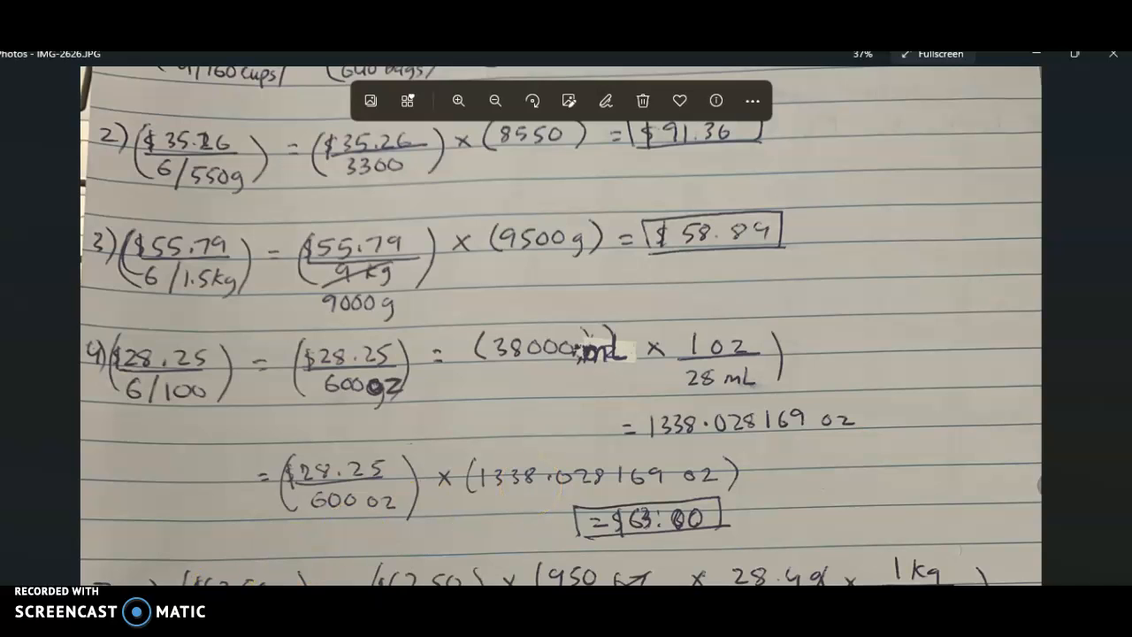
left_click(727, 604)
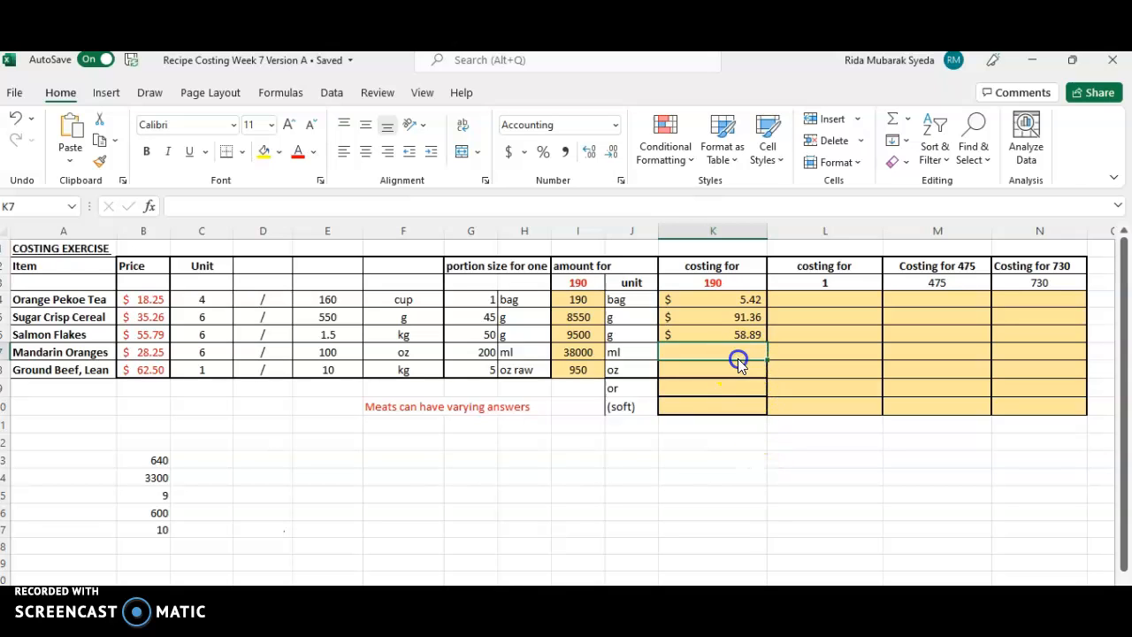
type("=(")
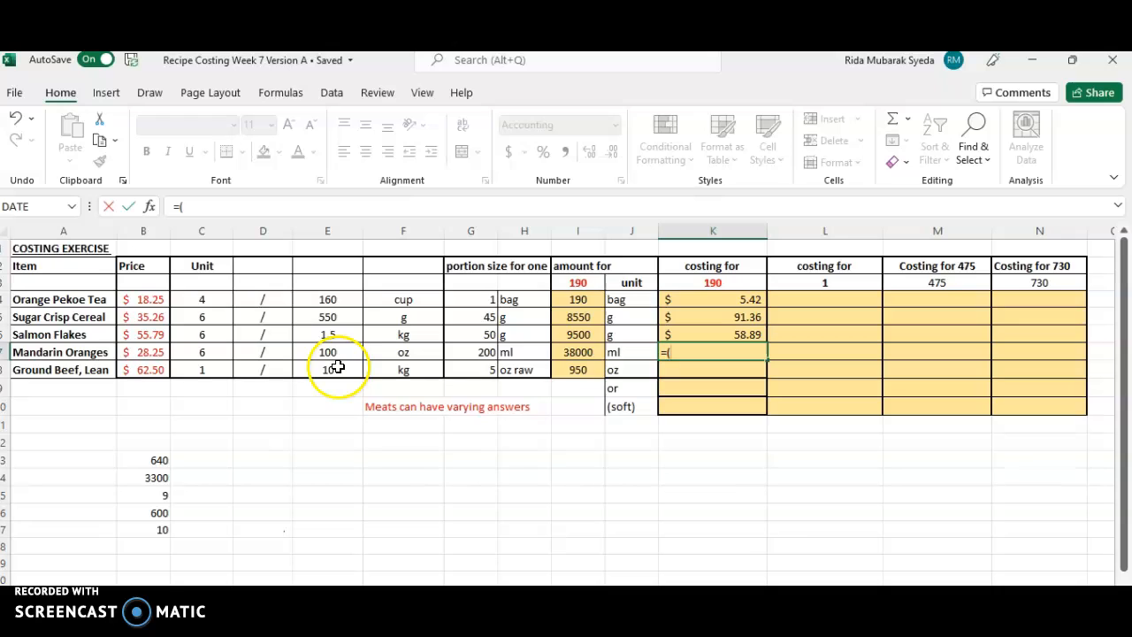
left_click(155, 354)
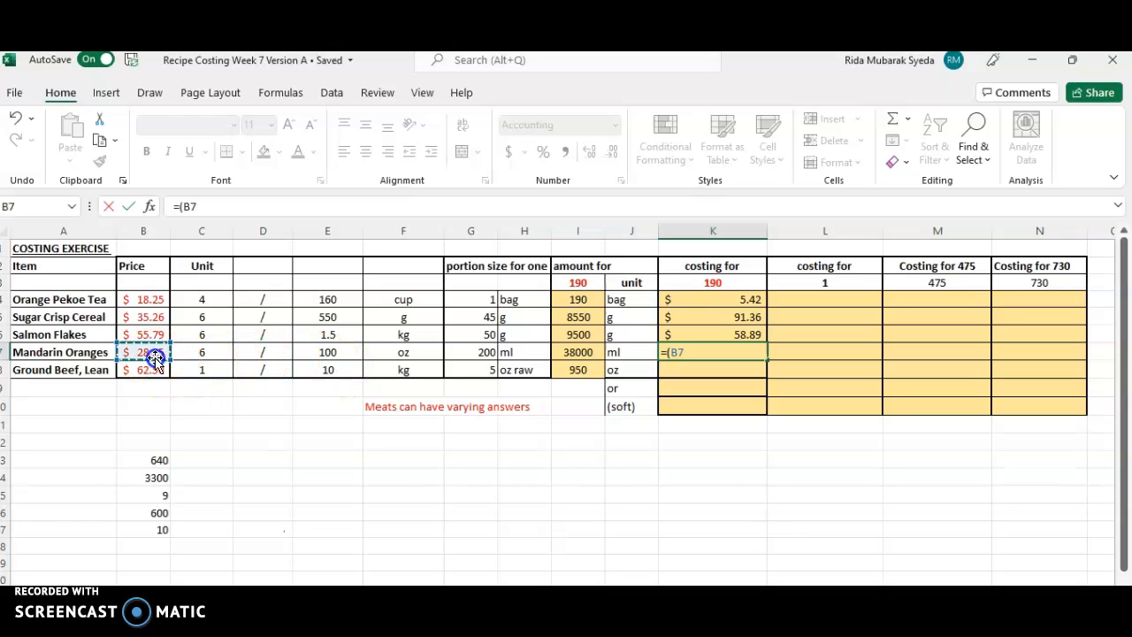
type("/")
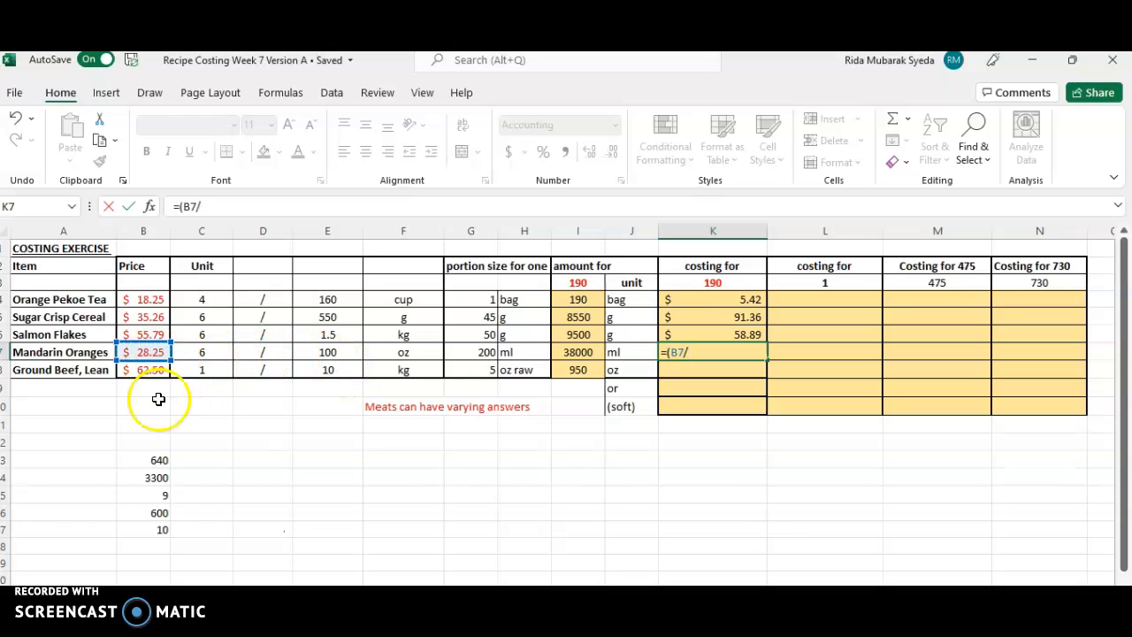
left_click(162, 513)
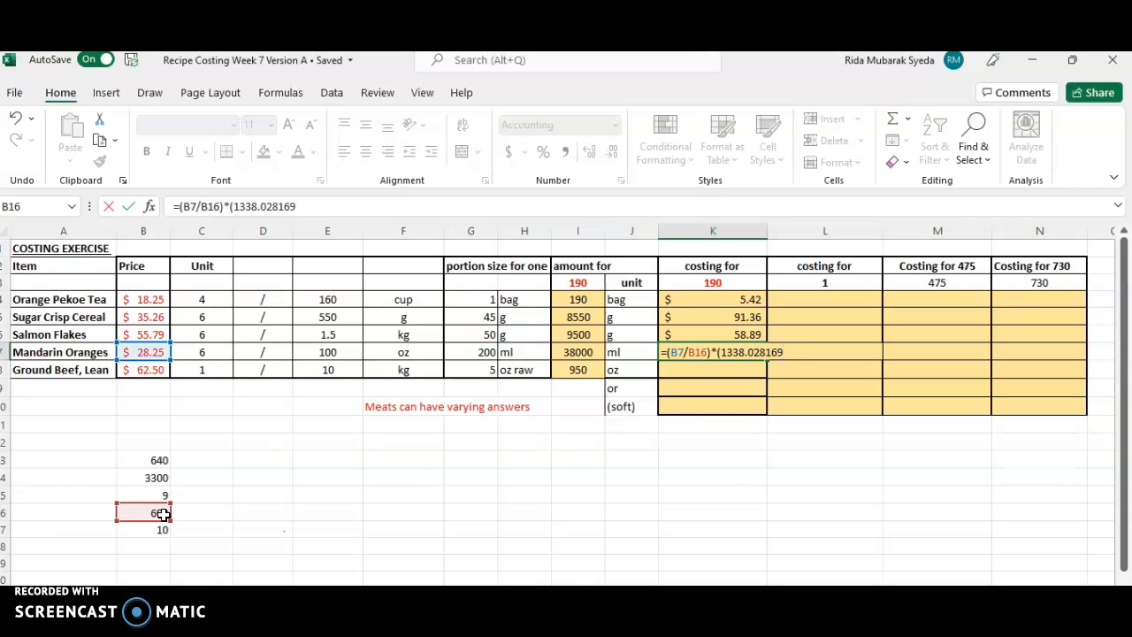
key("Return")
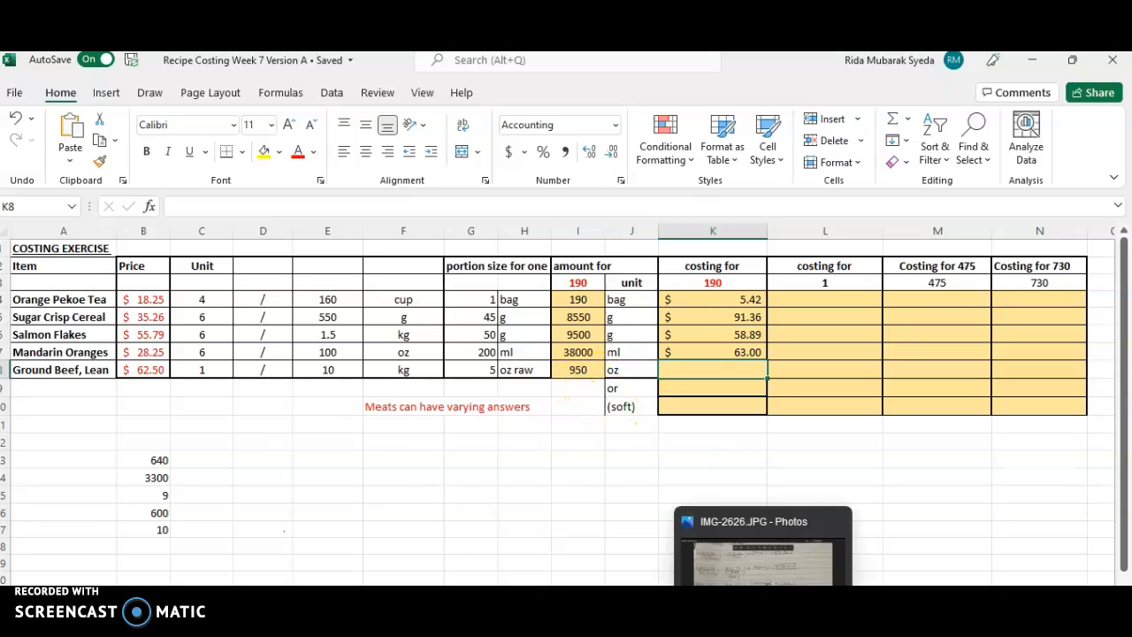
Consult calculation 5a in Photos and calculate the Ground Beef cost for 190 portions in Excel cell K8 with =(B8/B17)*(950*28.4/1000)
left_click(761, 619)
scroll(737, 445, "down", 3)
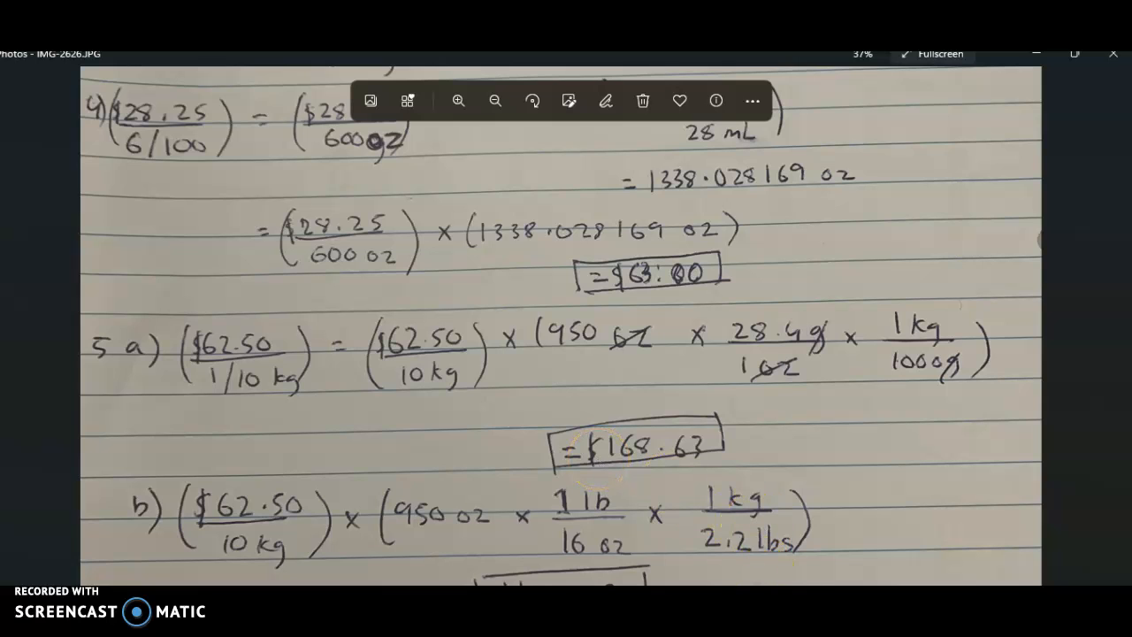
left_click(743, 556)
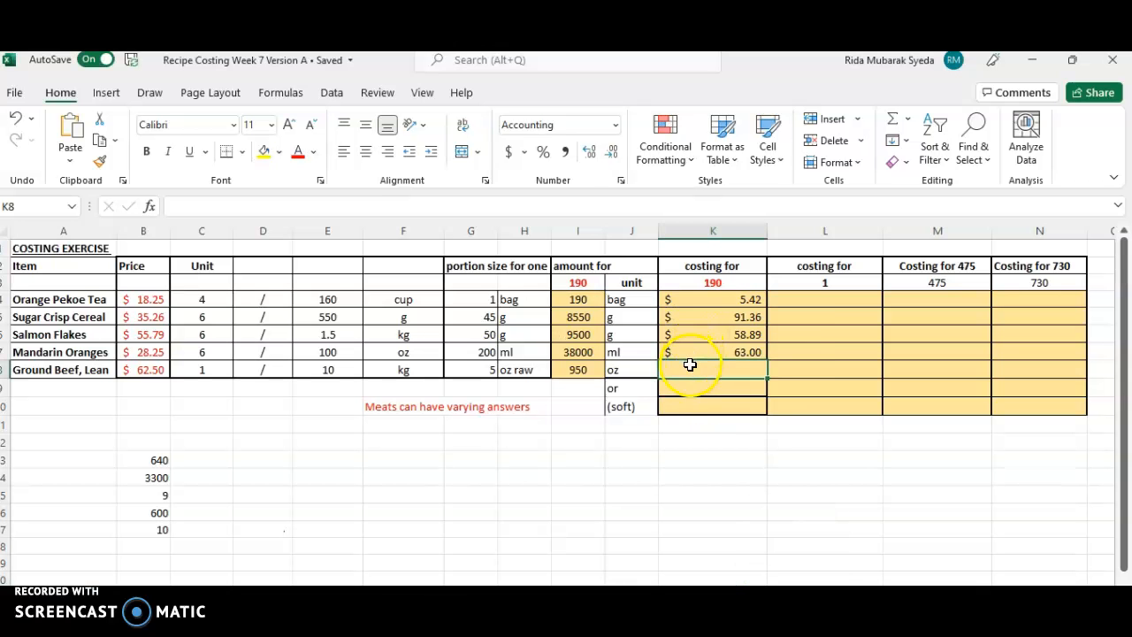
type("=")
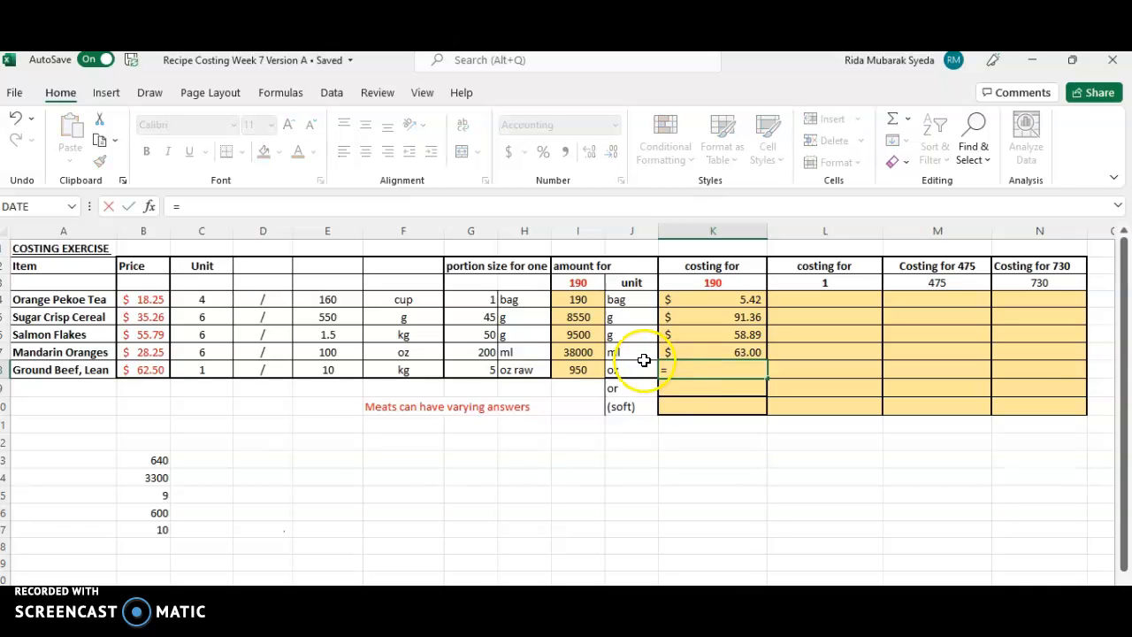
type("(")
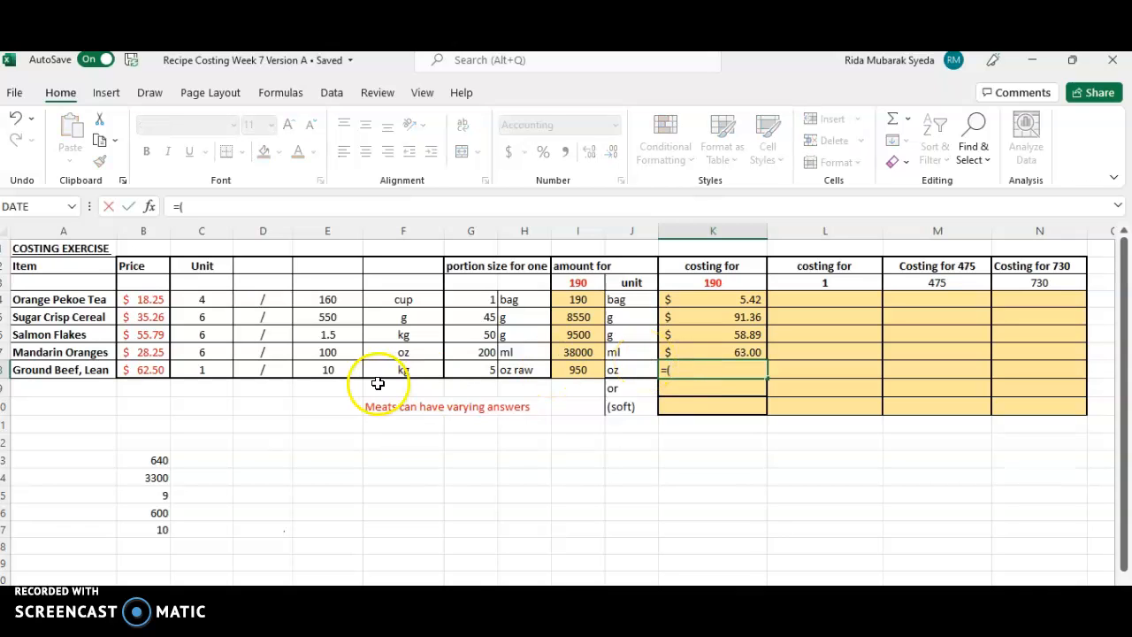
left_click(161, 373)
type("/")
left_click(162, 532)
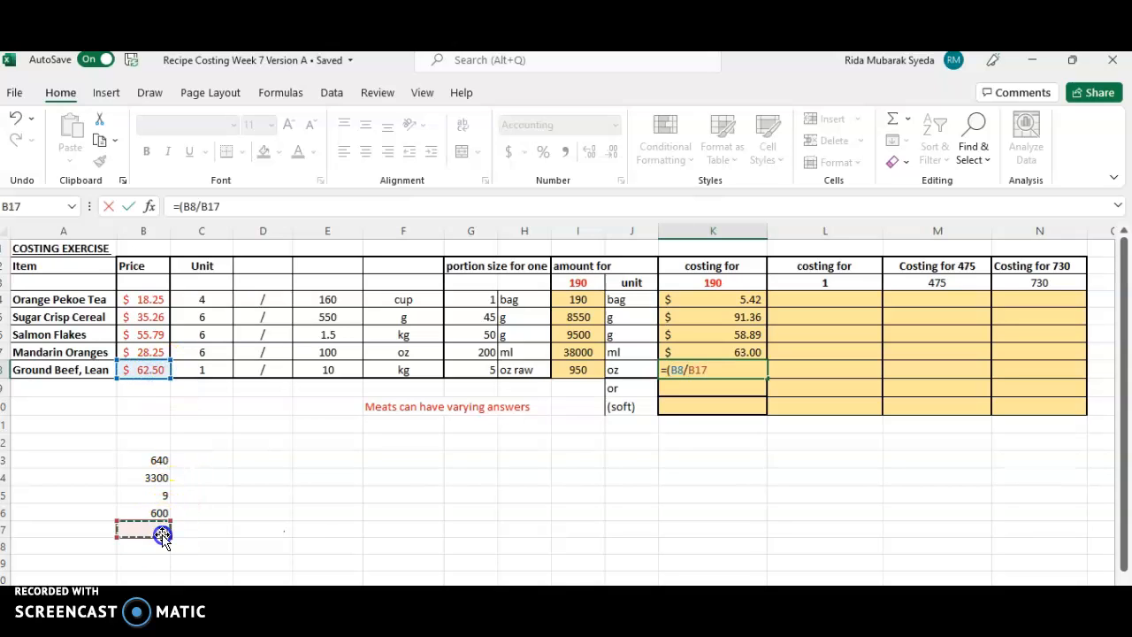
type(")*(950")
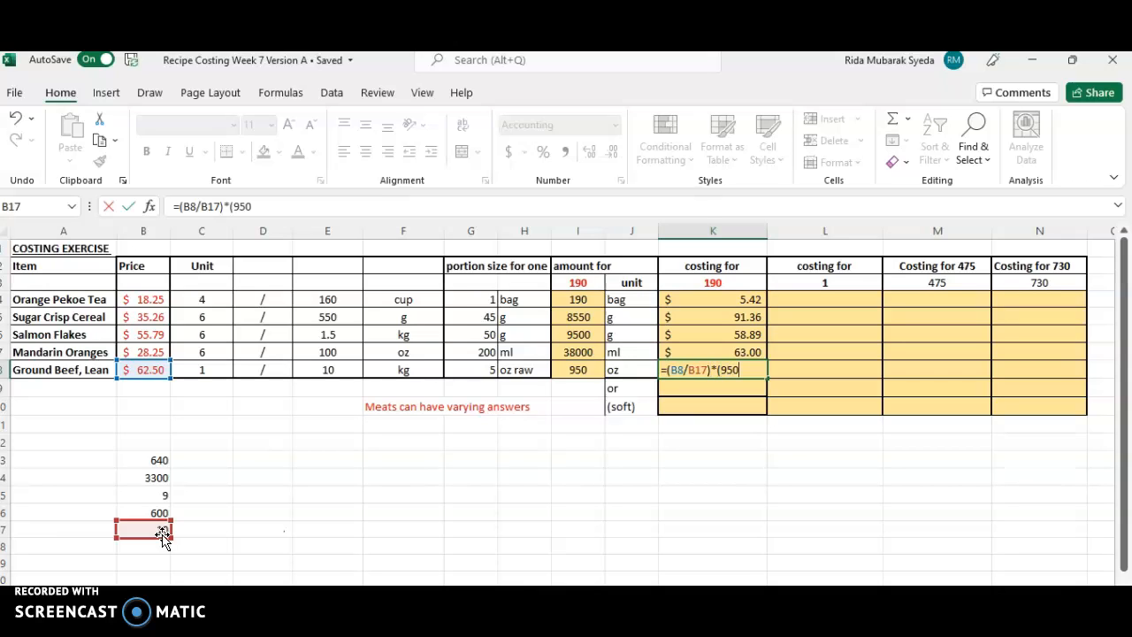
type("*28.4/1000")
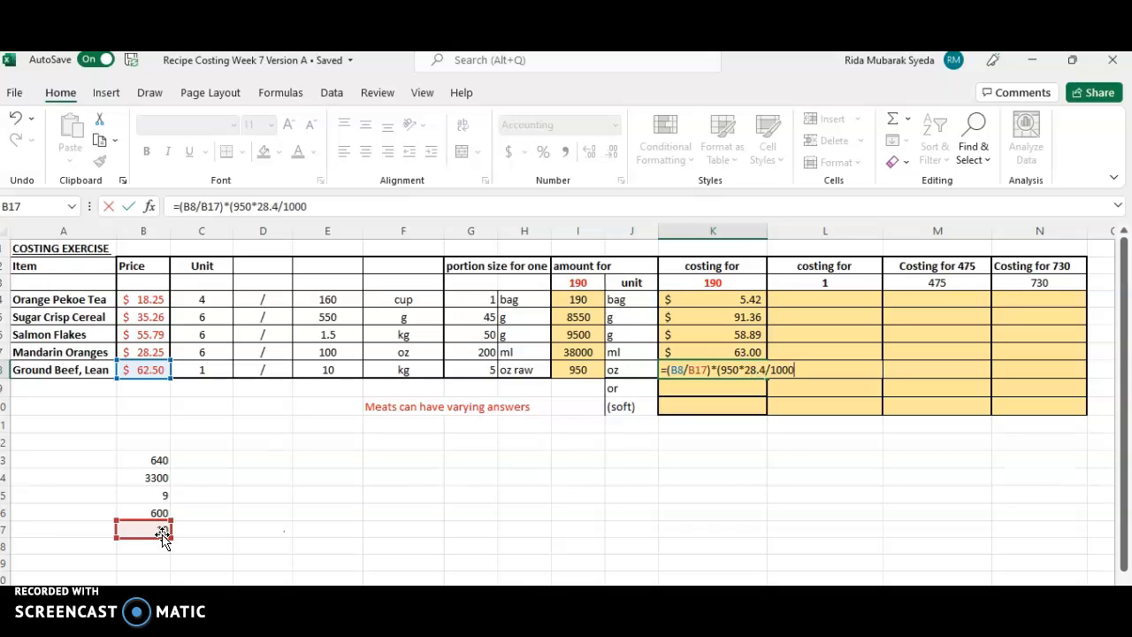
type(")")
key("Return")
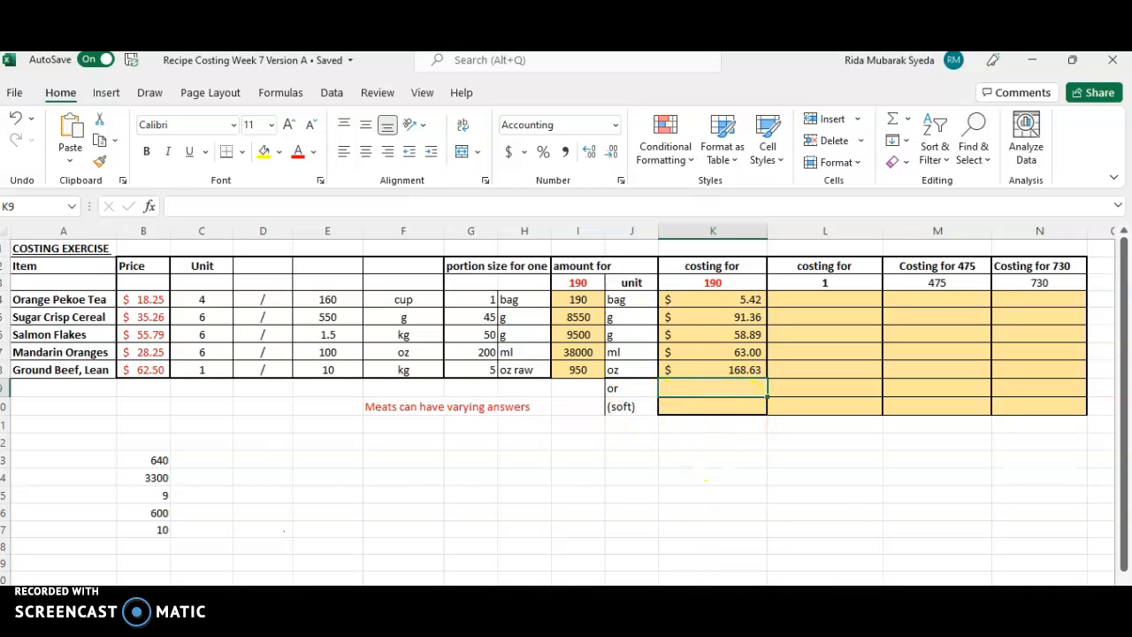
Consult calculation 5b in Photos and enter the alternative Ground Beef cost via pounds in Excel cell K9 as =(B8/B17)*(I8/16/2.2)
left_click(758, 536)
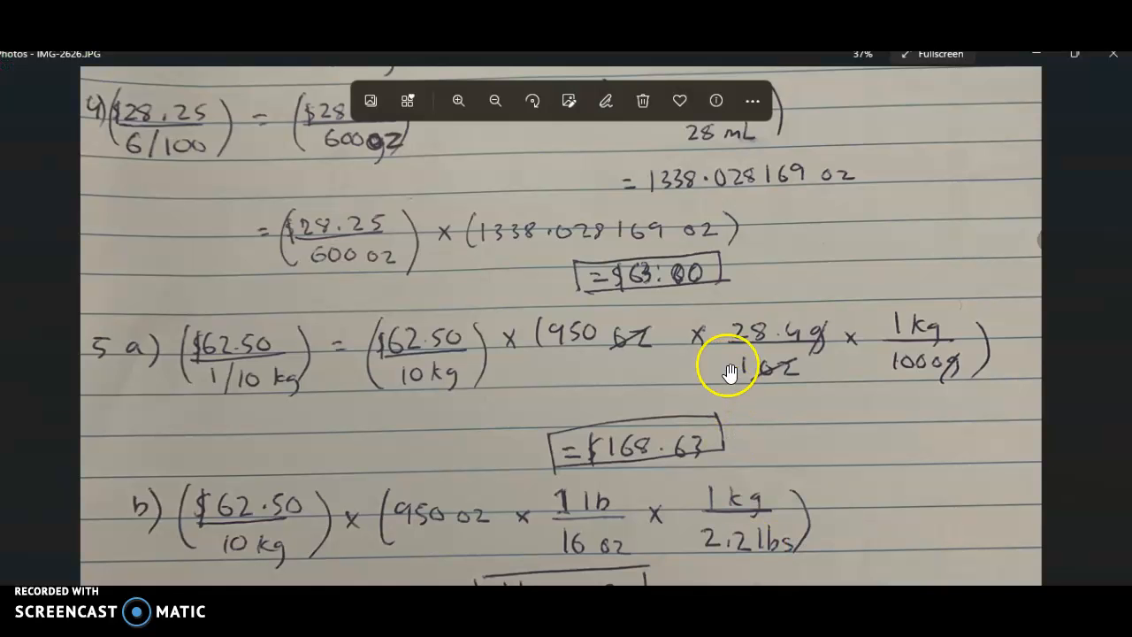
scroll(730, 371, "down", 3)
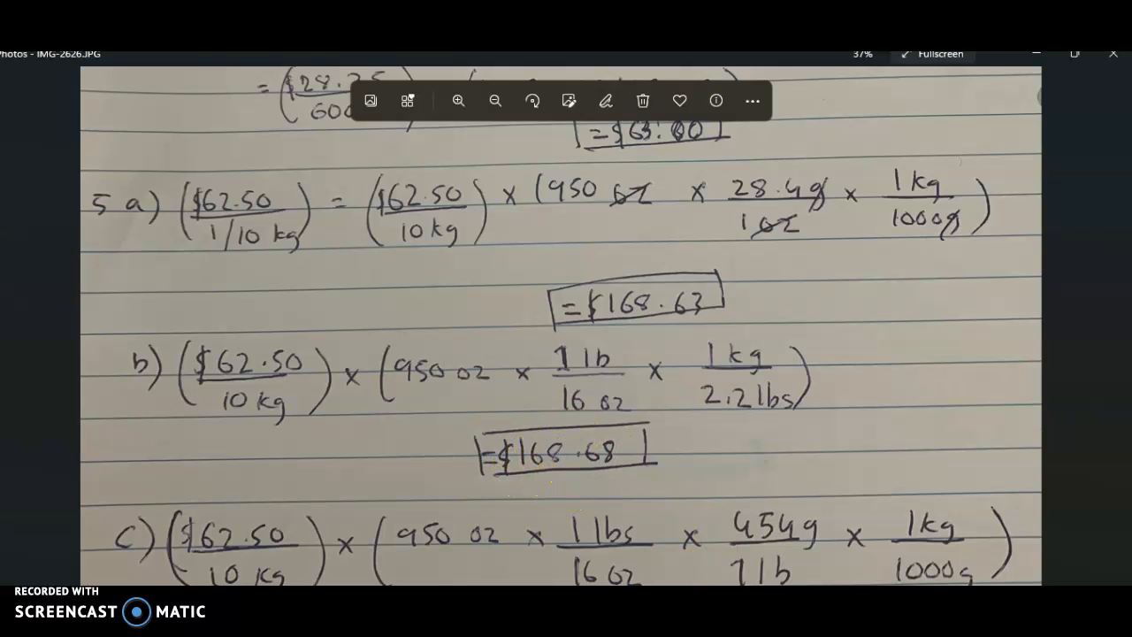
left_click(746, 543)
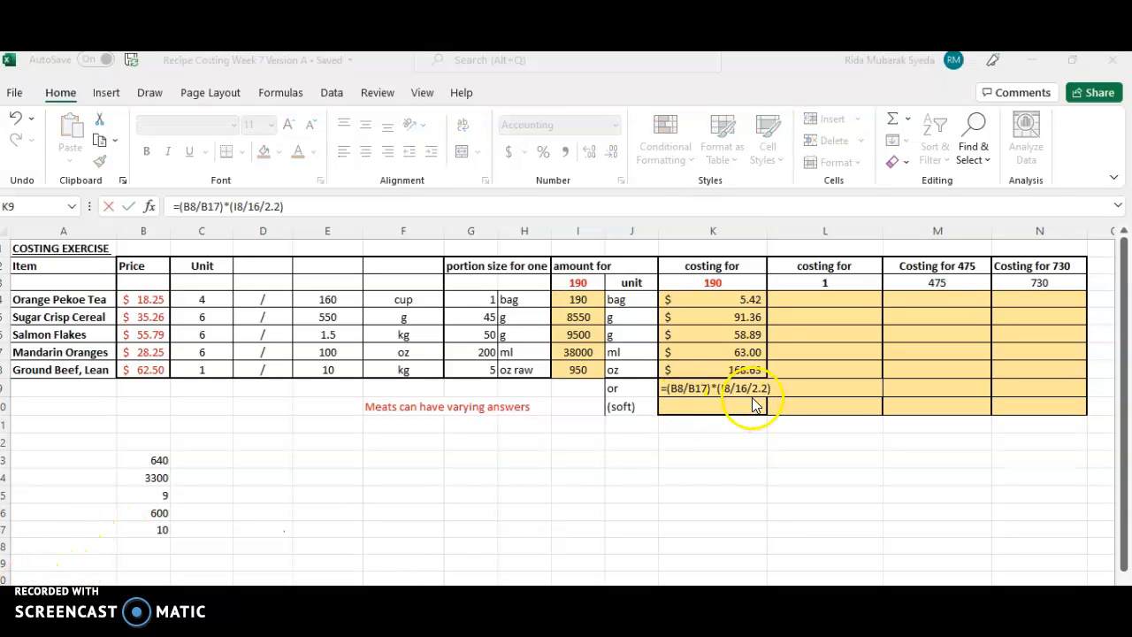
left_click(774, 390)
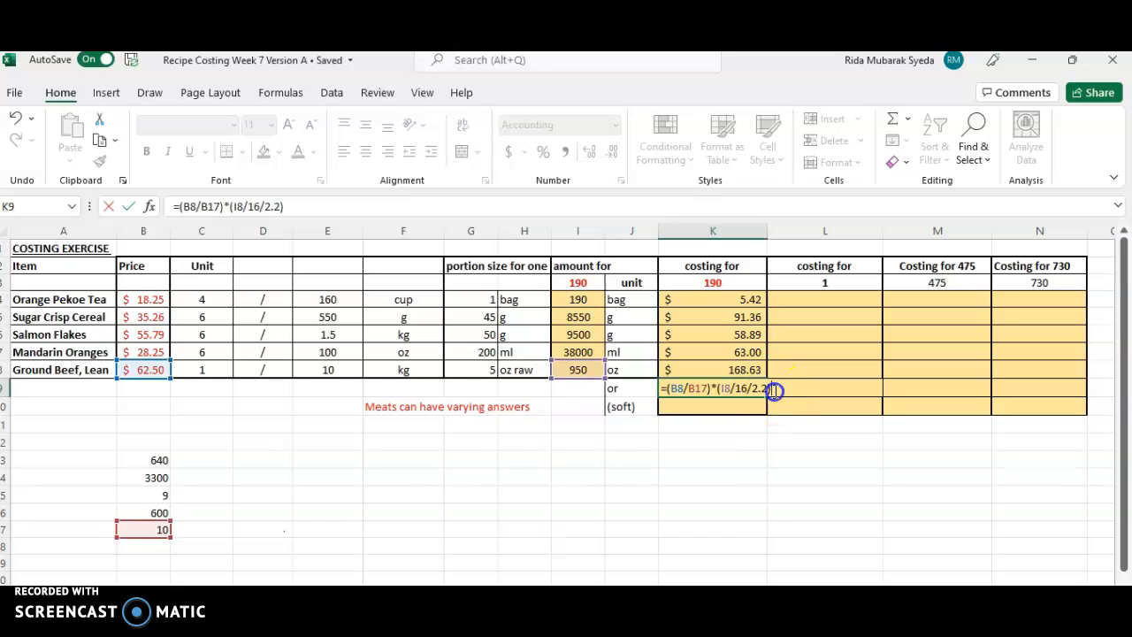
key("Return")
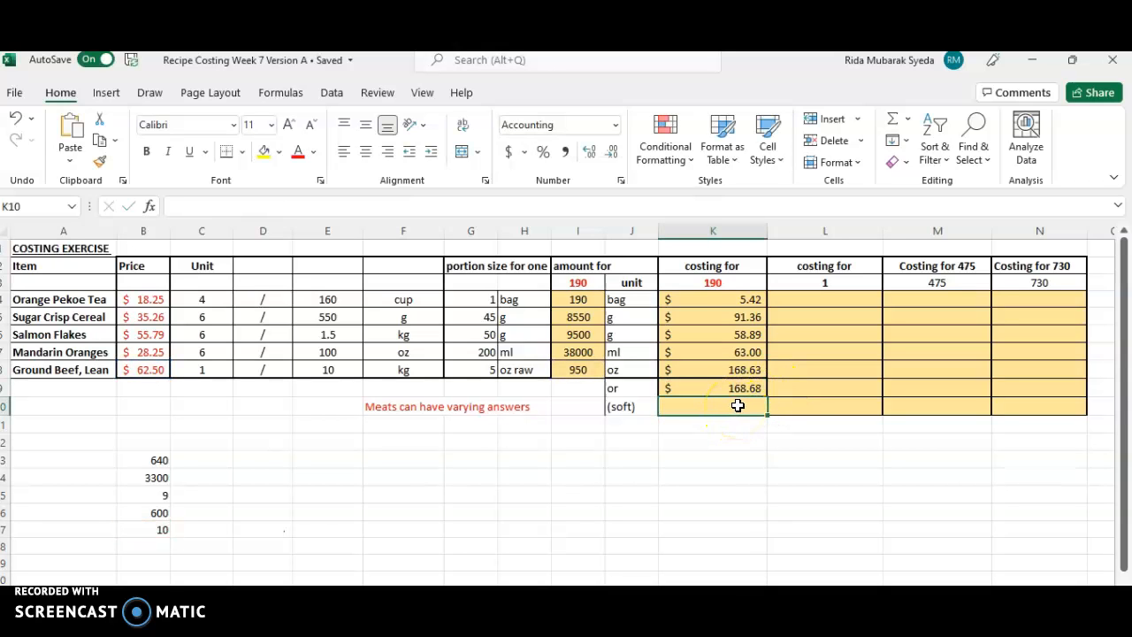
Consult calculation 5c in Photos and enter the second alternative Ground Beef cost in Excel cell K10 as =(B8/B17)*(I8*454/16/1000)
left_click(738, 404)
mouse_move(764, 631)
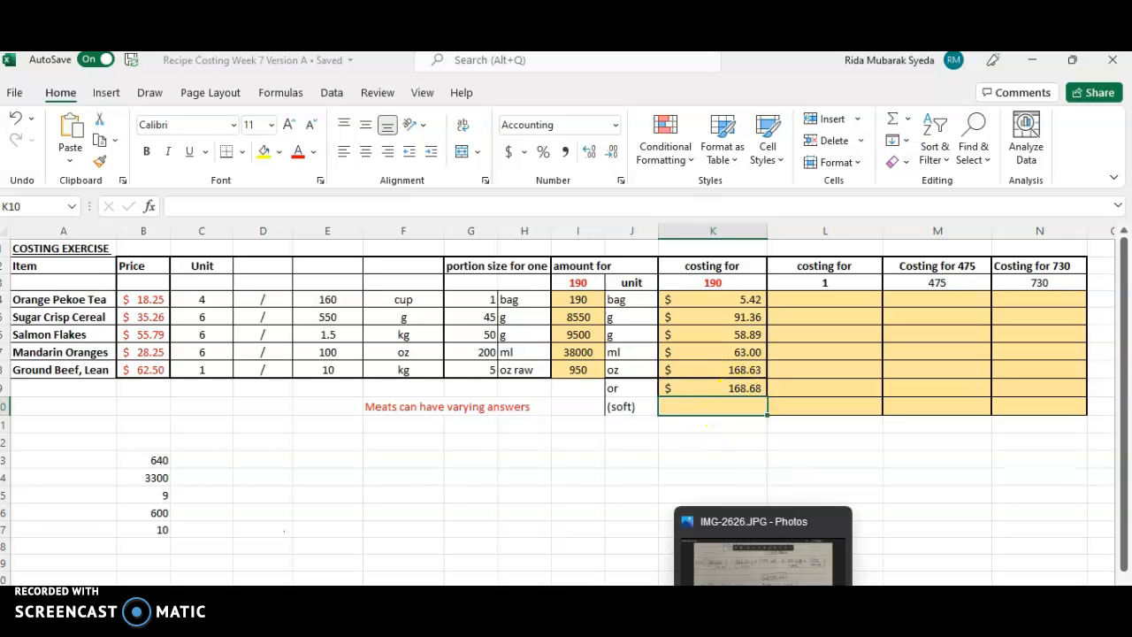
left_click(778, 559)
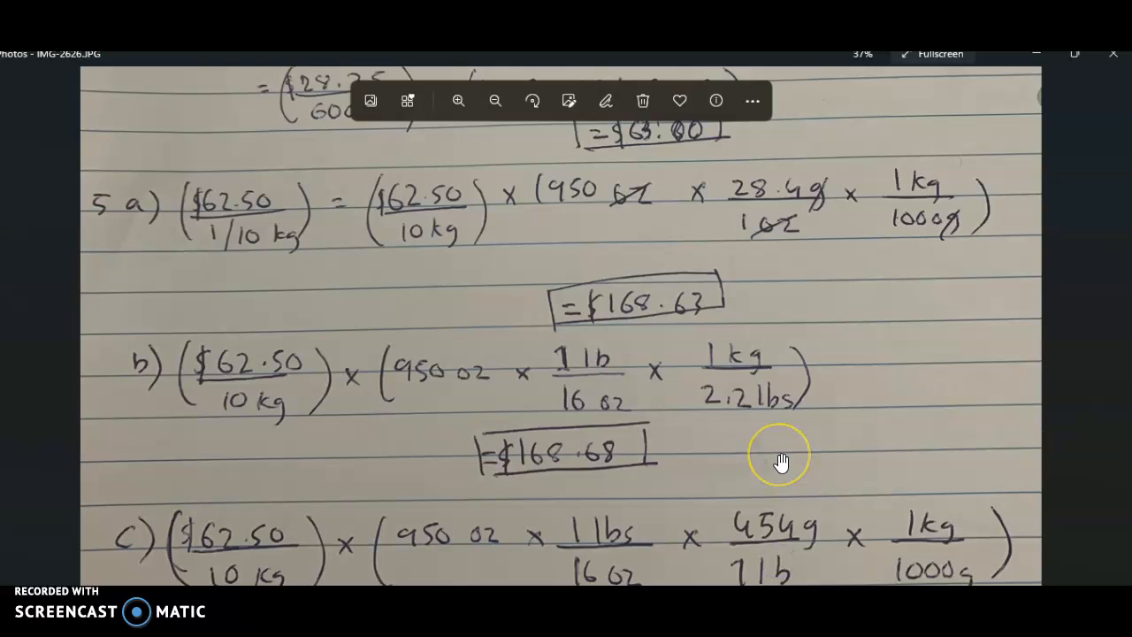
scroll(781, 461, "down", 3)
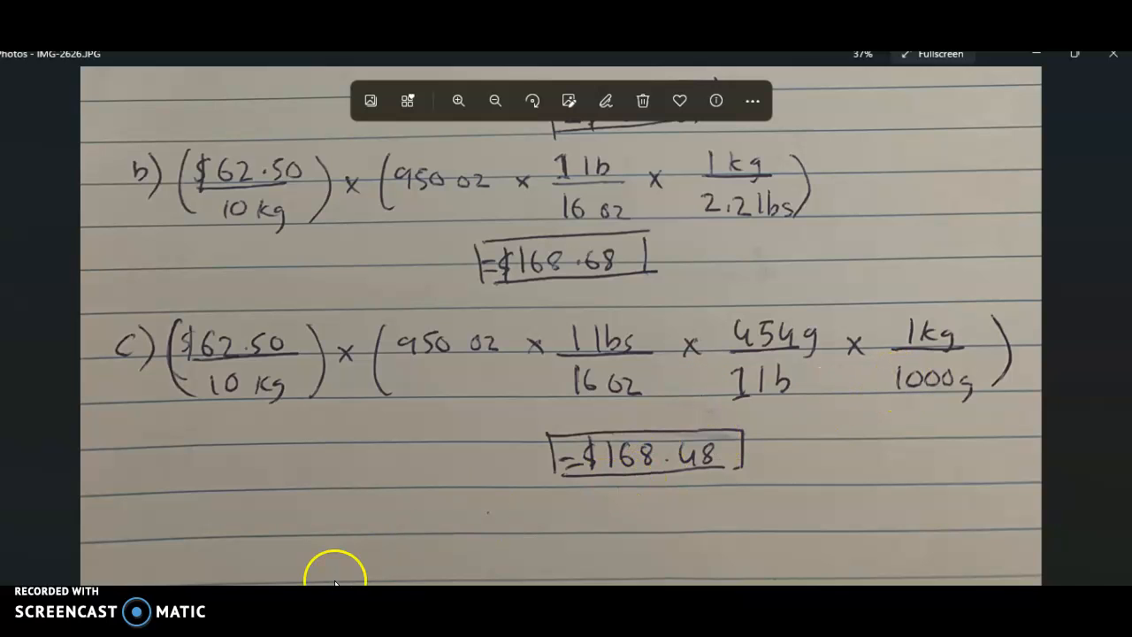
key("alt+Tab")
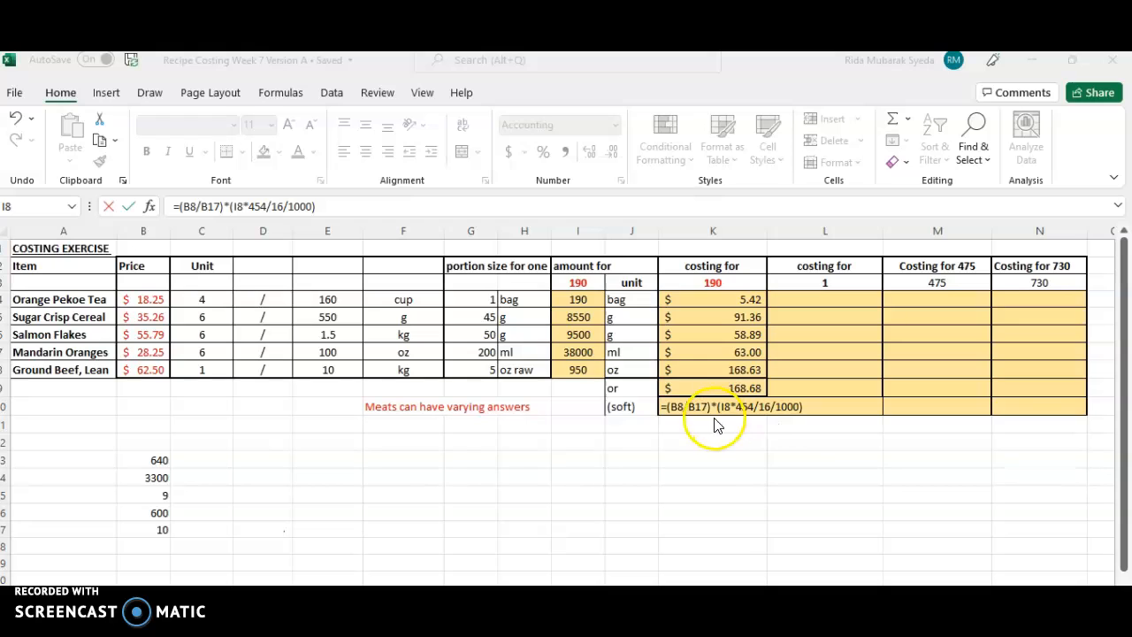
left_click(813, 406)
key("Return")
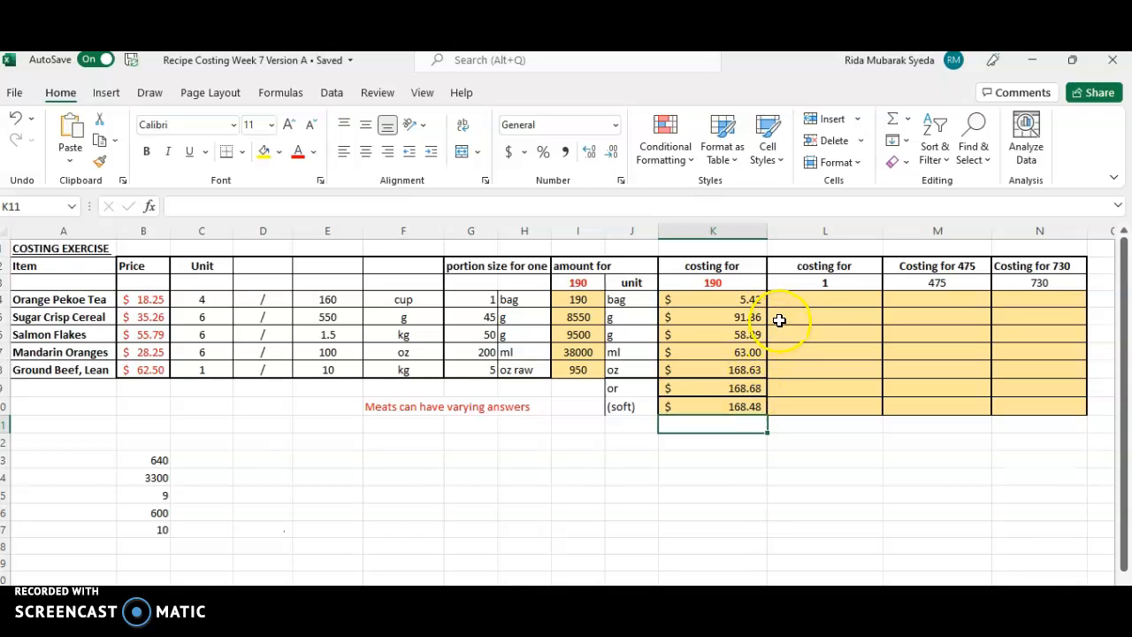
Calculate the Orange Pekoe Tea cost for one portion in cell L4 with =K4/$K$3, keeping the portion count as an absolute reference
left_click(813, 299)
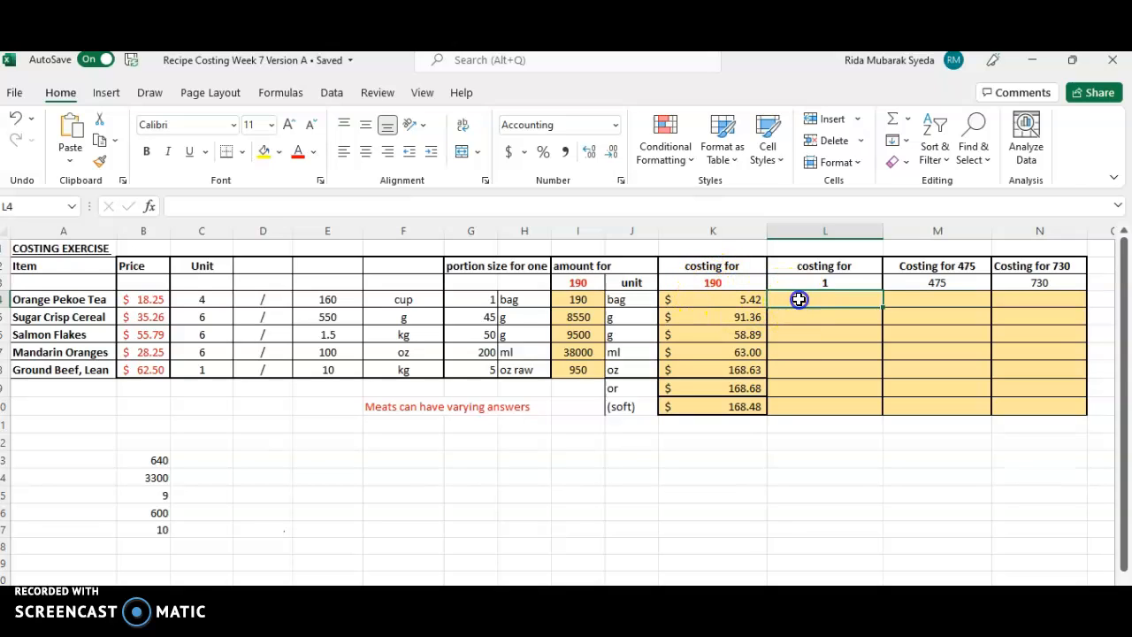
type("=")
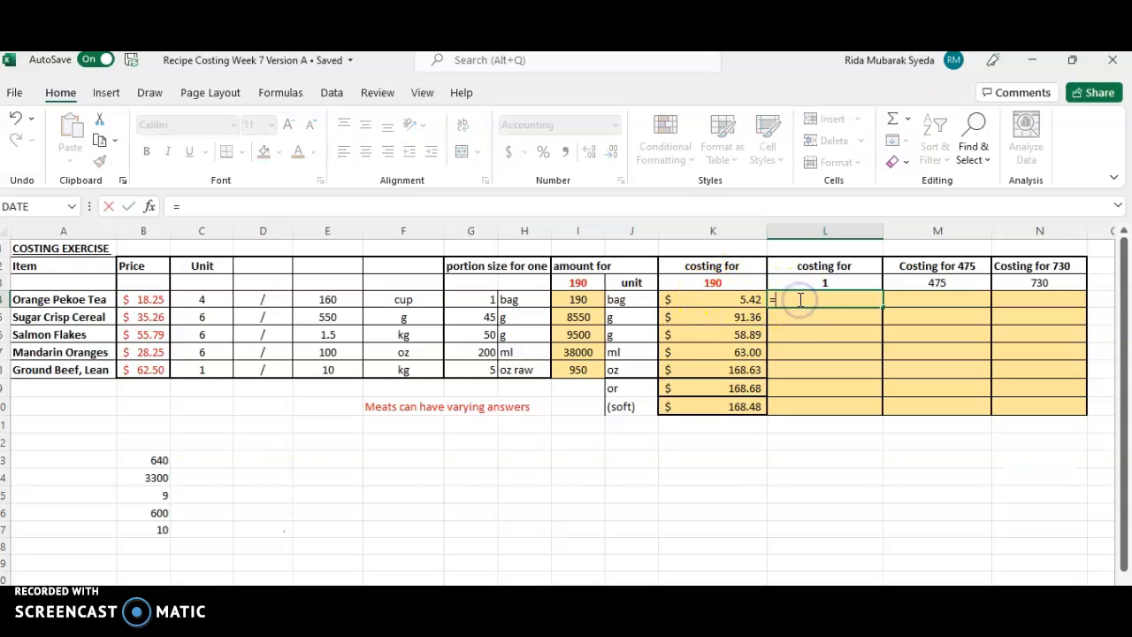
left_click(741, 300)
type("/")
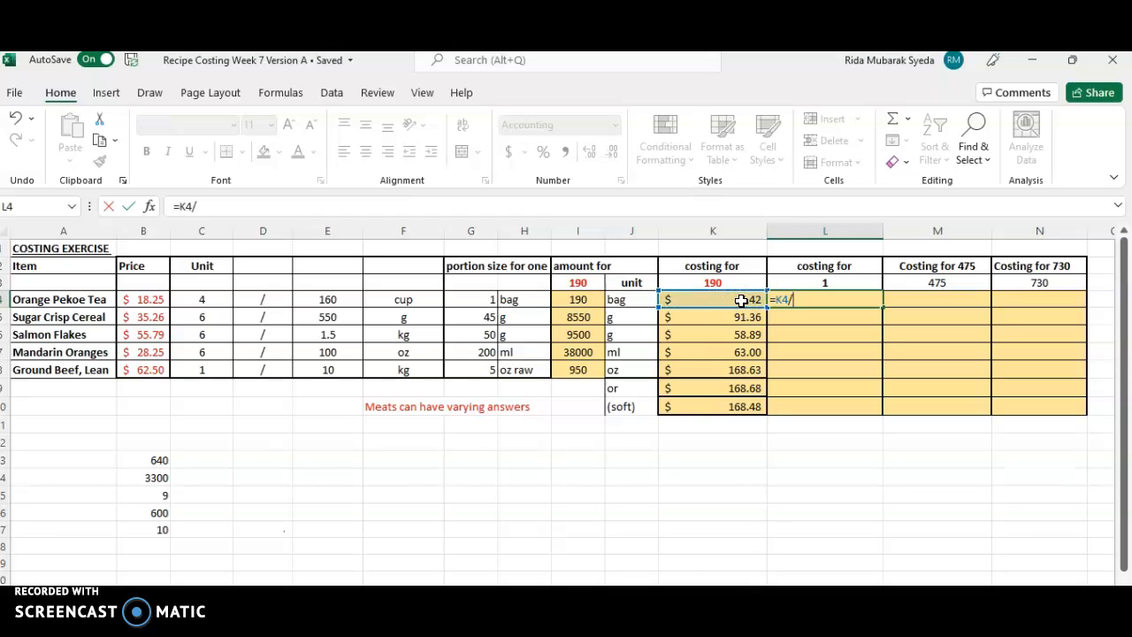
left_click(725, 282)
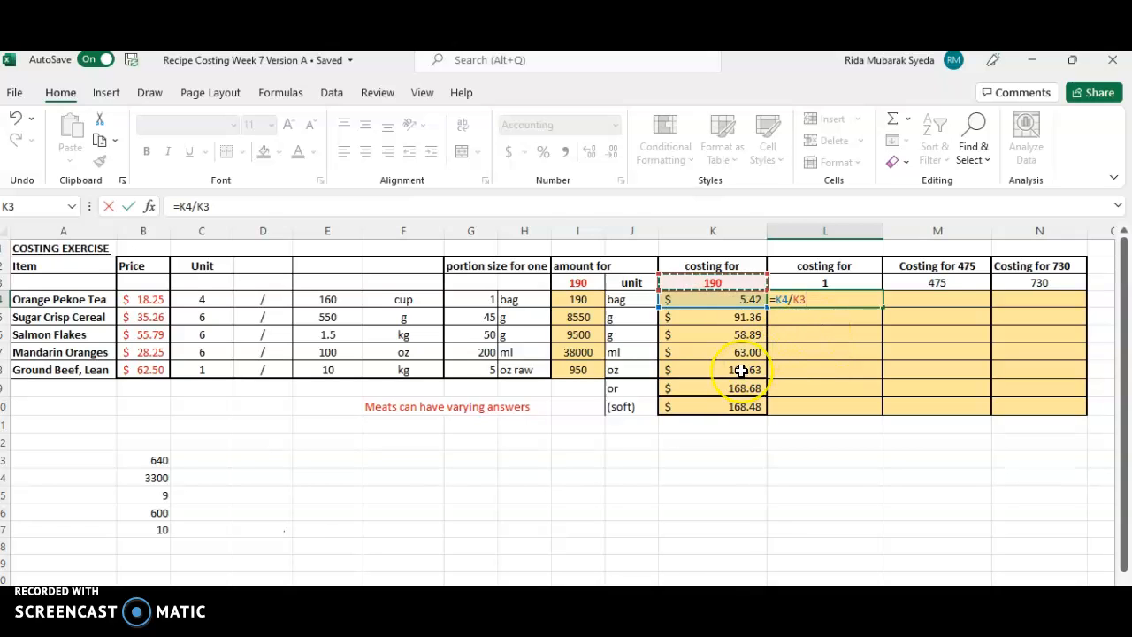
key("F4")
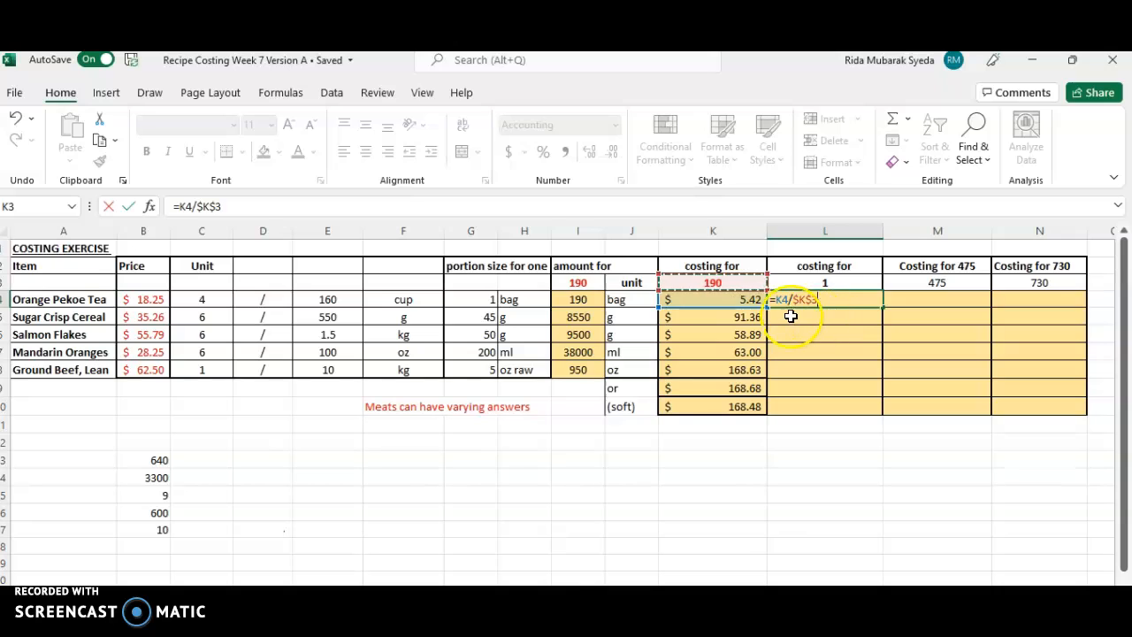
key("Return")
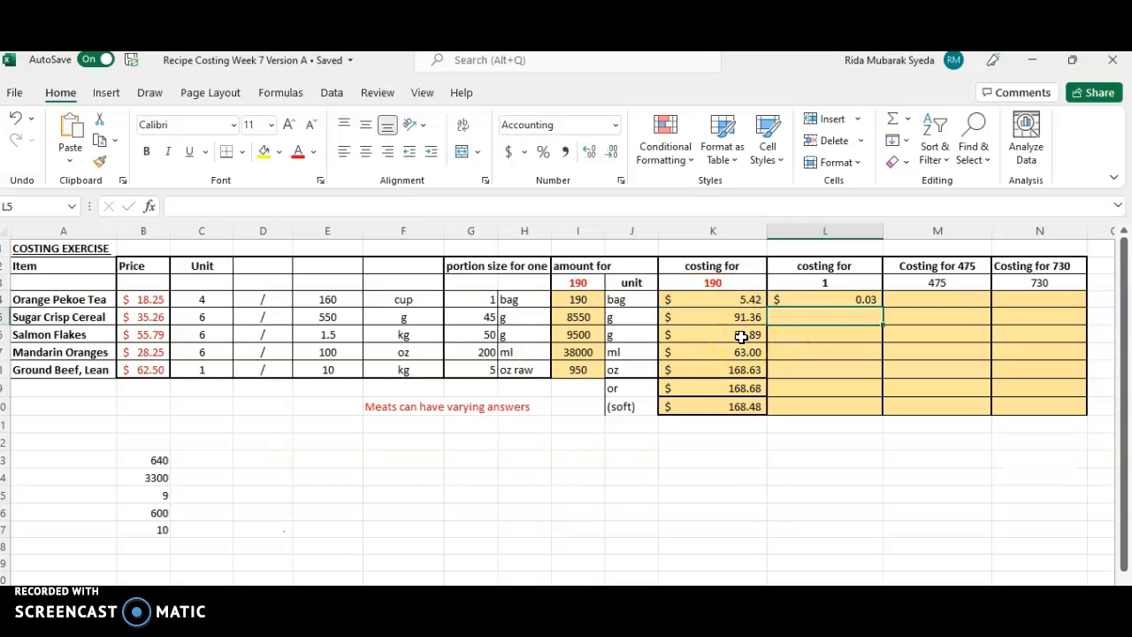
Fill the single-portion cost formula from L4 down through L10 for the remaining items and ground beef alternatives
left_click(828, 301)
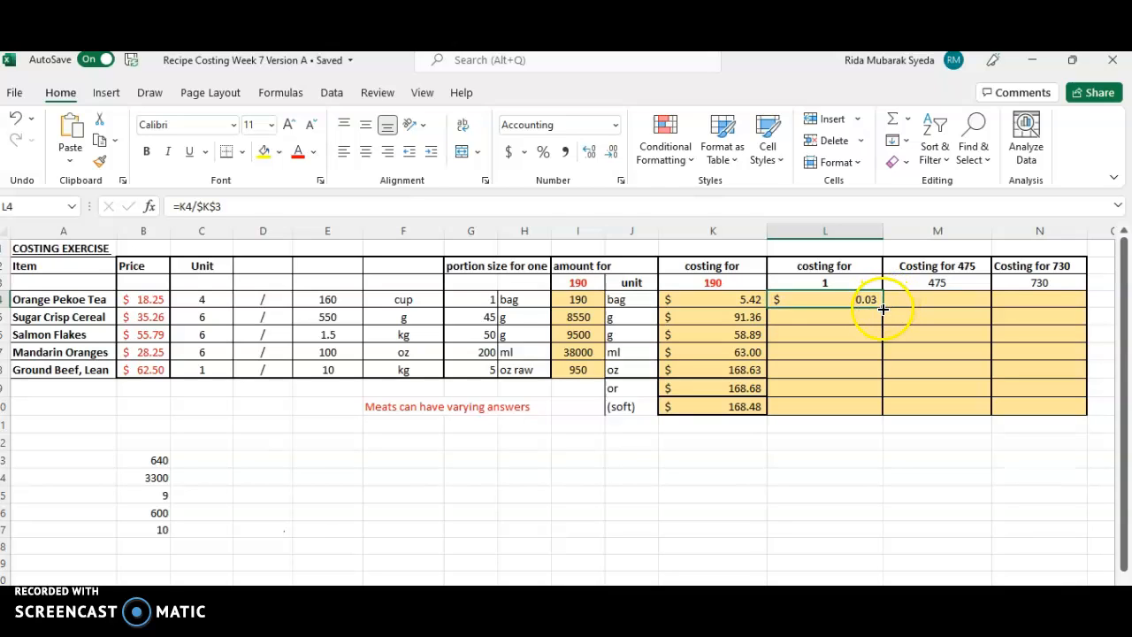
left_click_drag(883, 308, 884, 414)
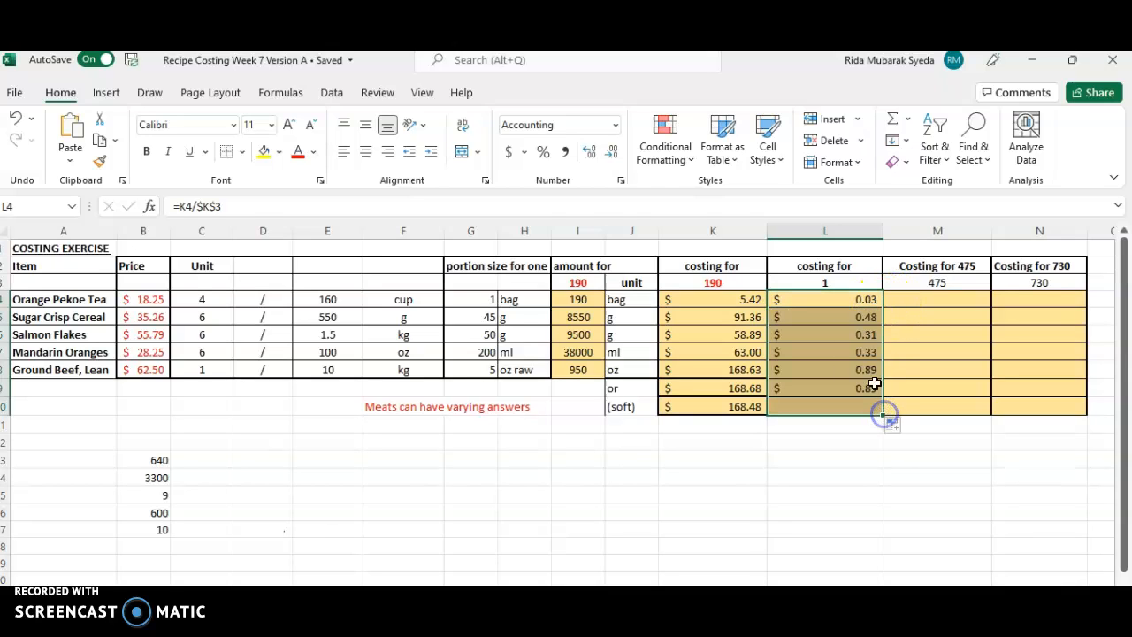
left_click(851, 451)
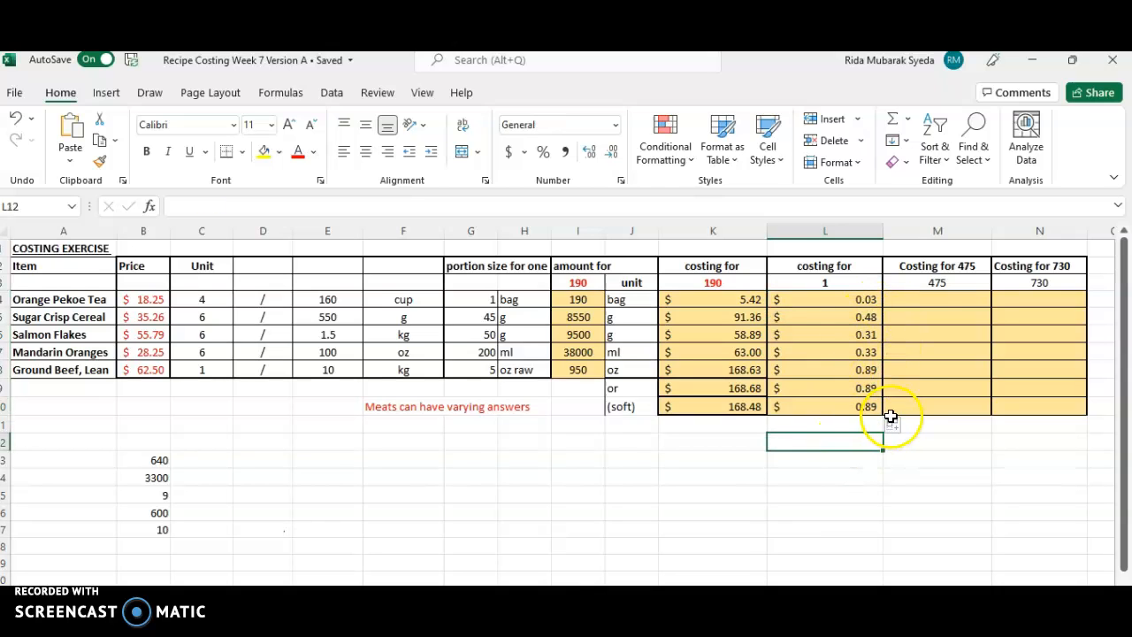
Calculate the Orange Pekoe Tea cost for 475 portions in cell M4 with =L4*$M$3, keeping the portion count as an absolute reference
left_click(930, 303)
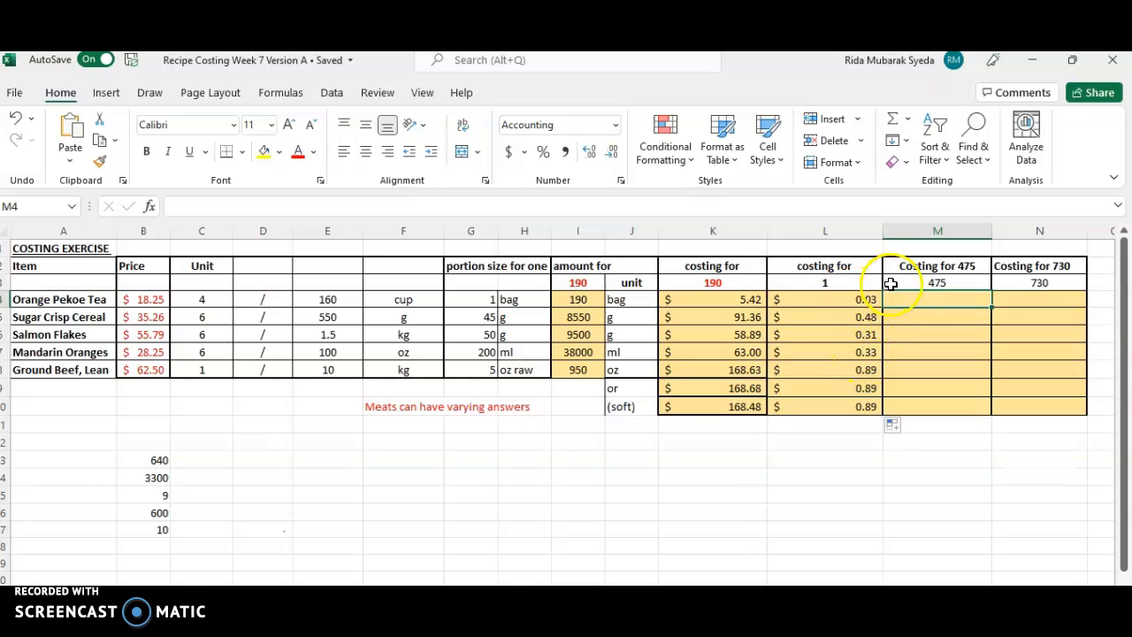
left_click(929, 283)
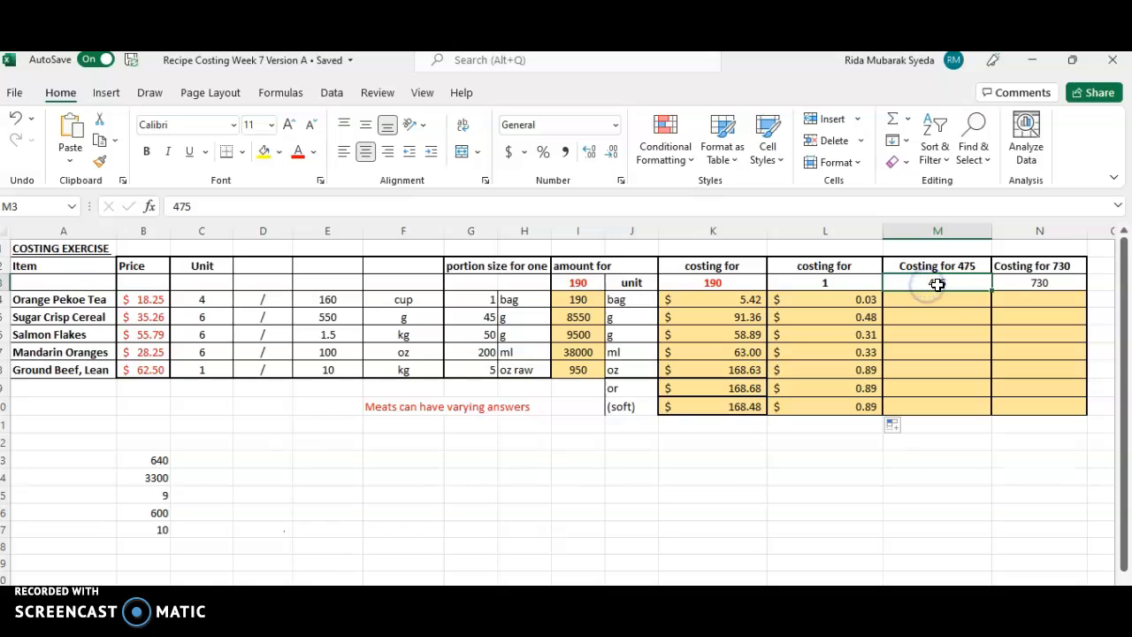
left_click(933, 304)
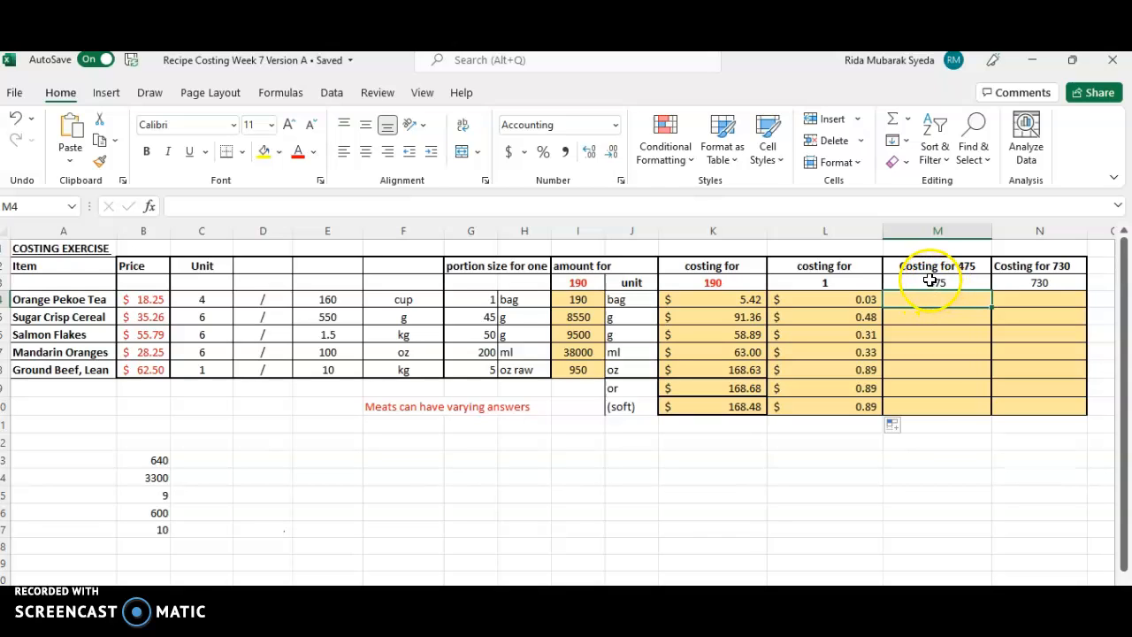
type("=")
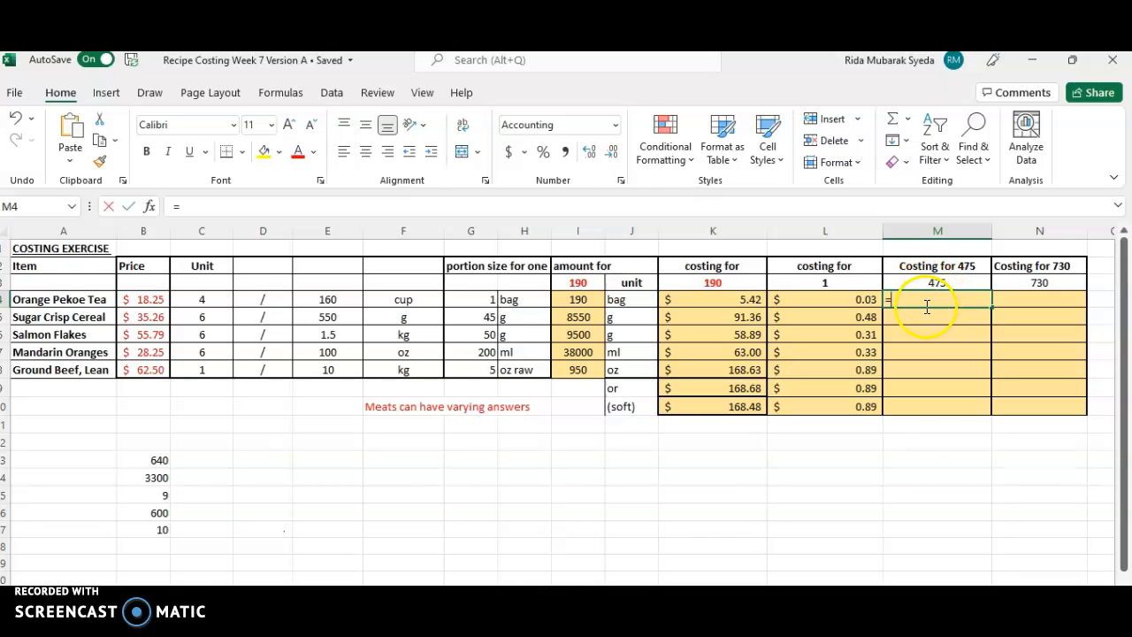
left_click(846, 301)
type("*")
left_click(906, 283)
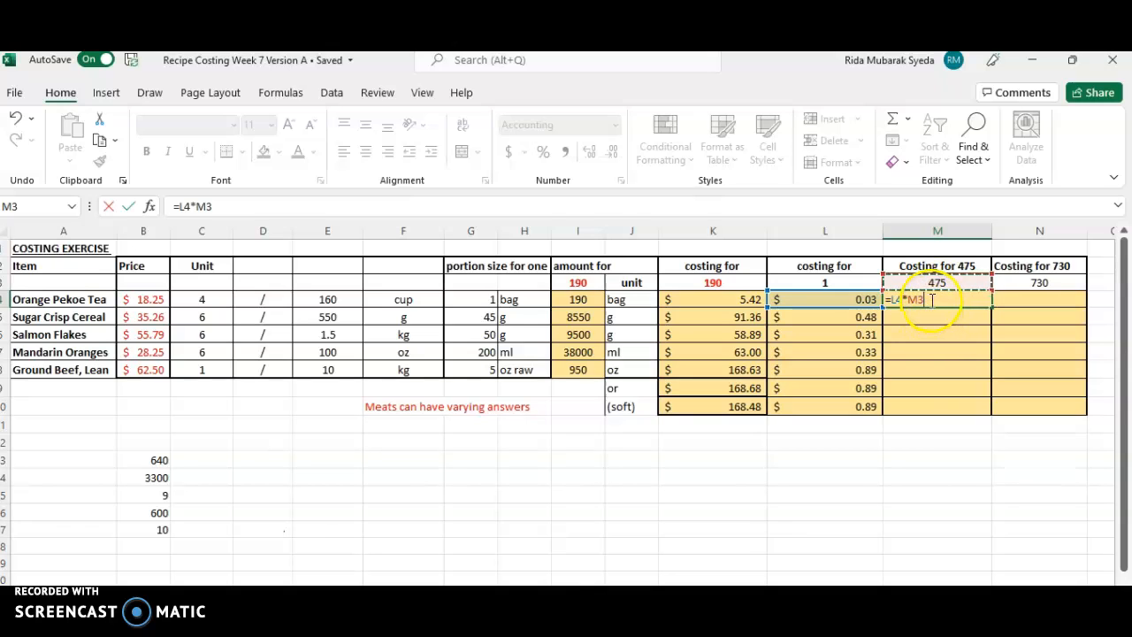
key("F4")
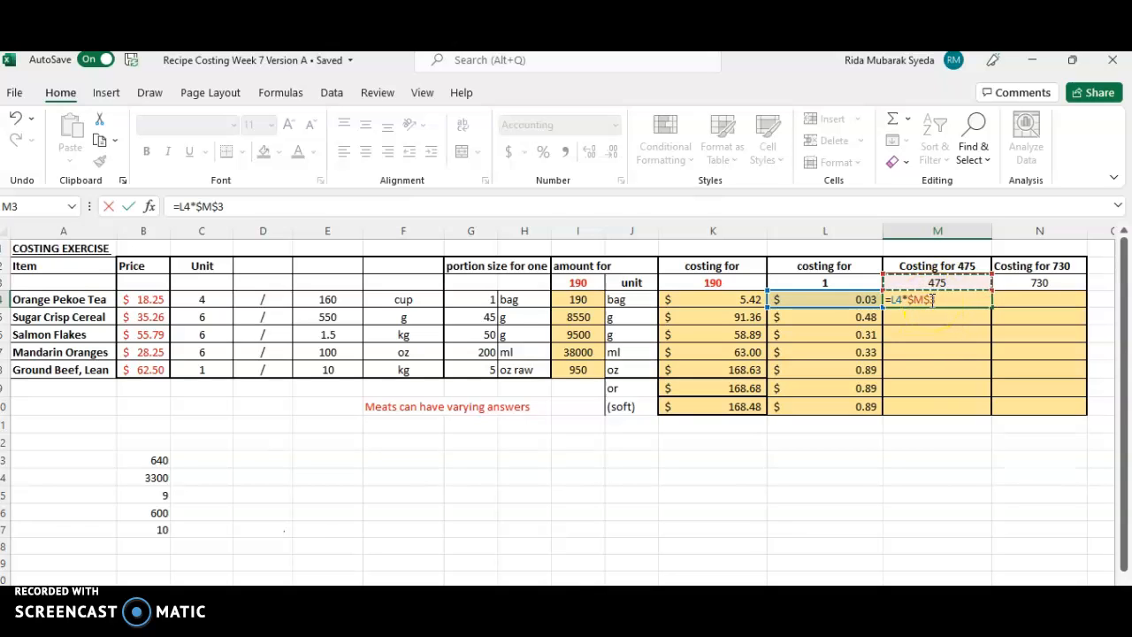
key("Return")
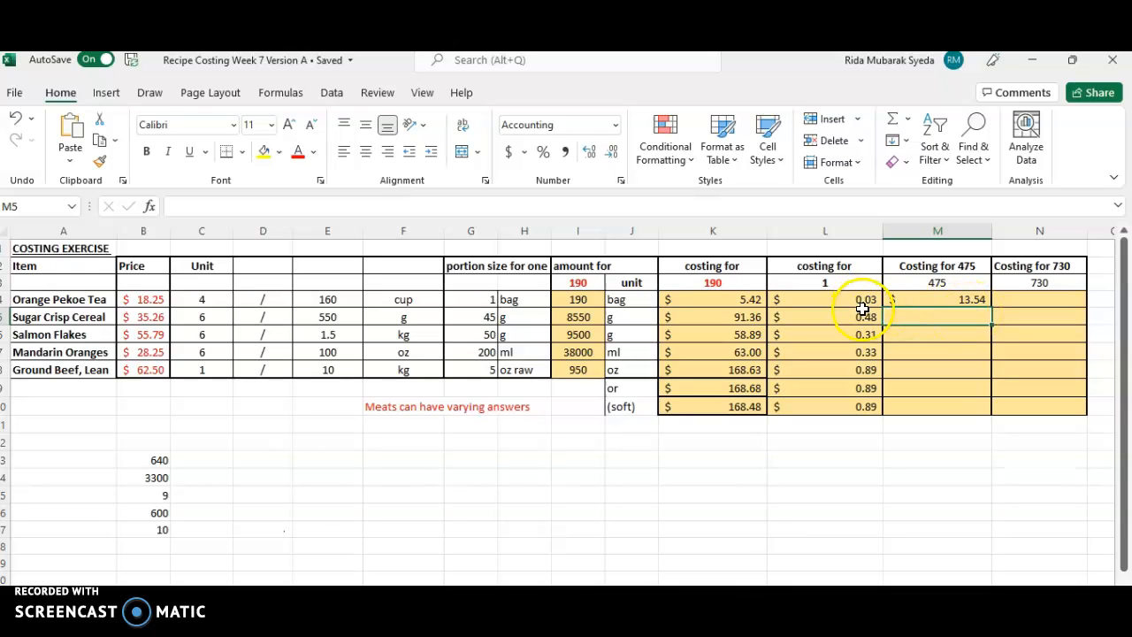
Round the Orange Pekoe Tea single-portion cost in L4 to two decimals by changing its formula to =ROUND(K4/$K$3,2)
left_click(943, 299)
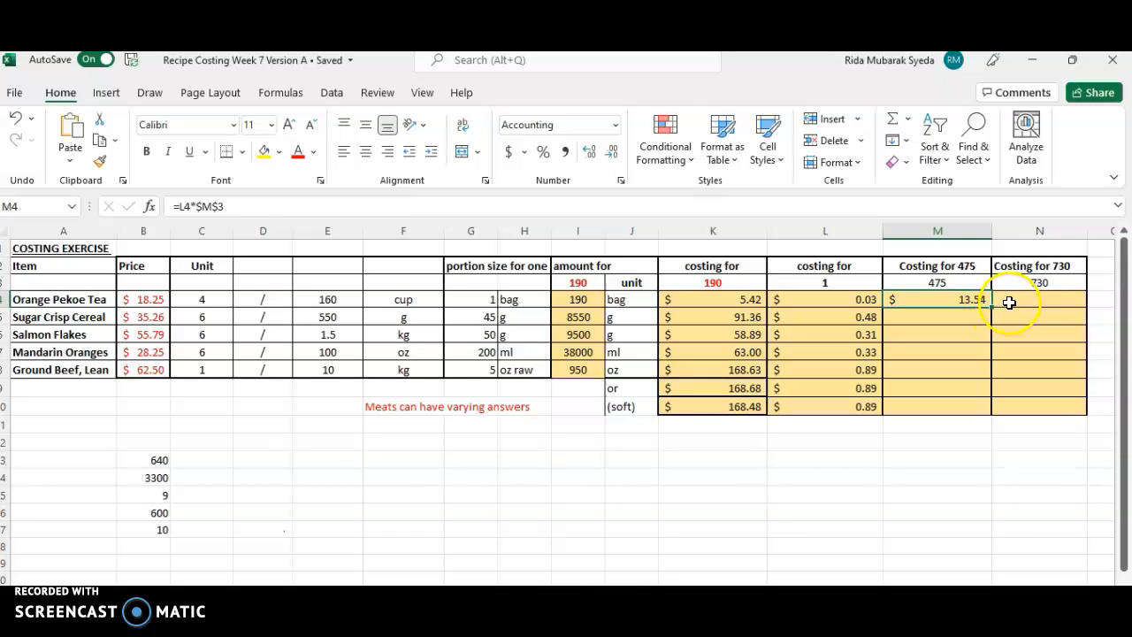
left_click(1023, 301)
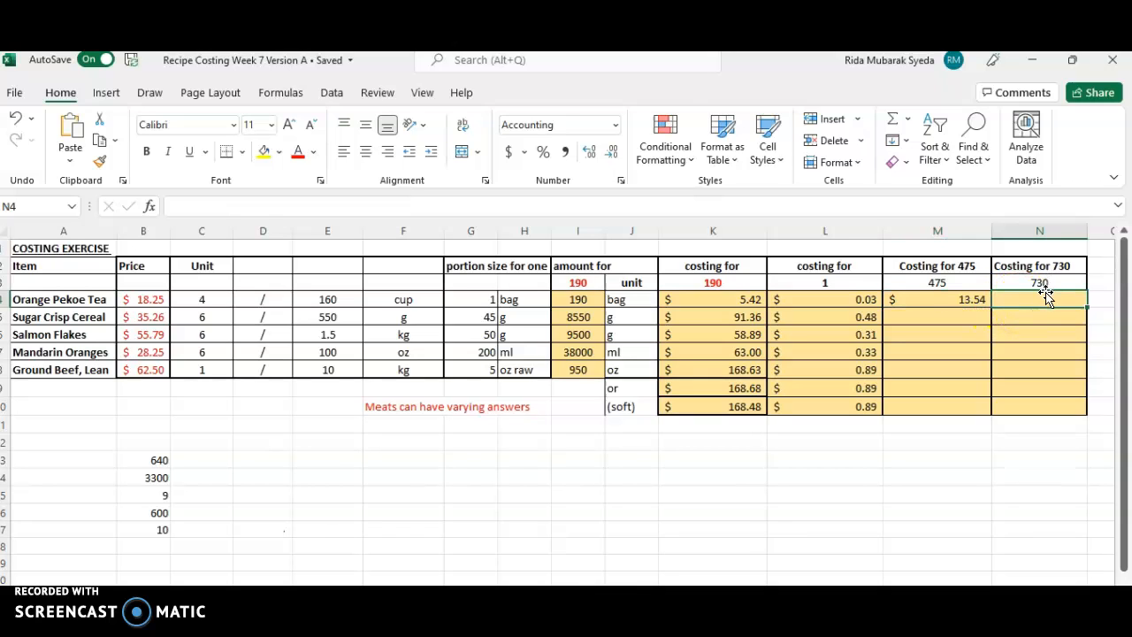
left_click(867, 301)
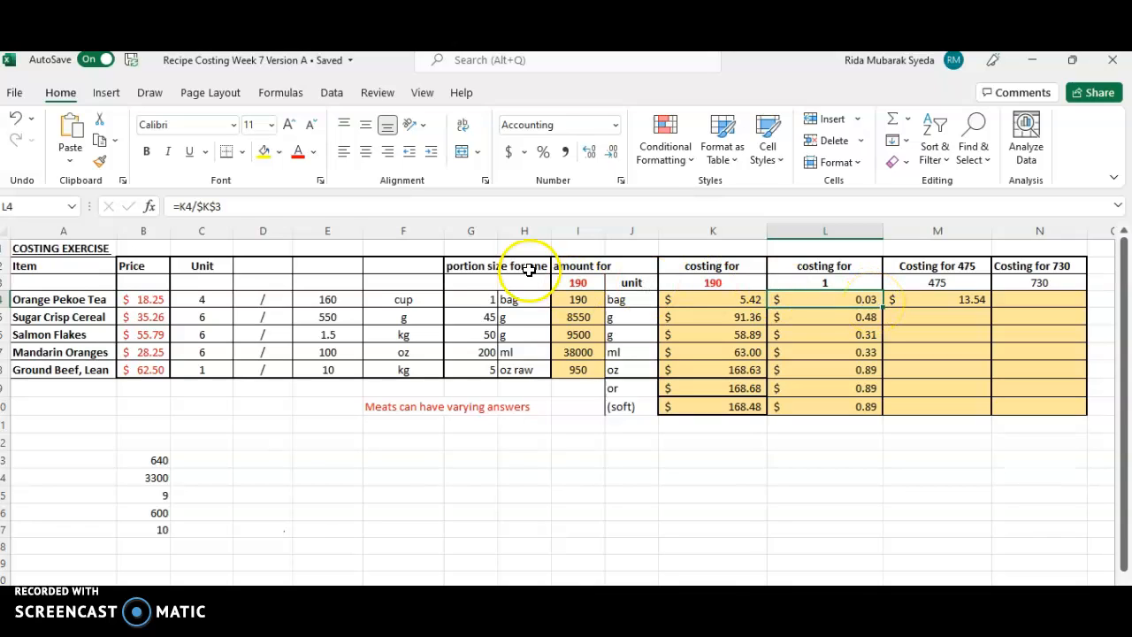
left_click(179, 206)
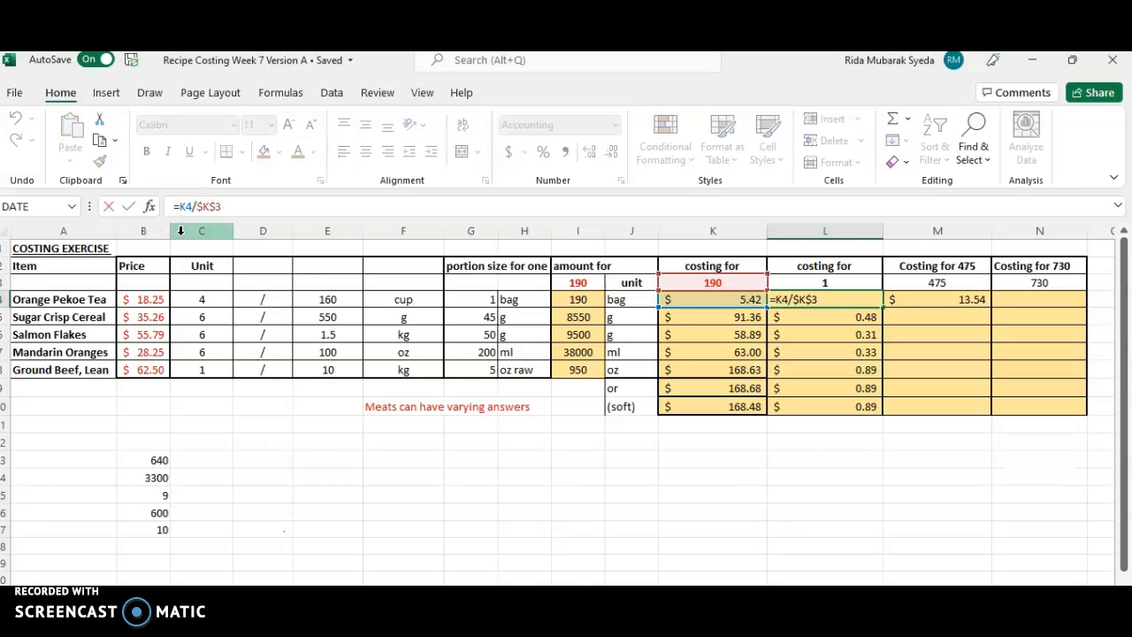
type("ro")
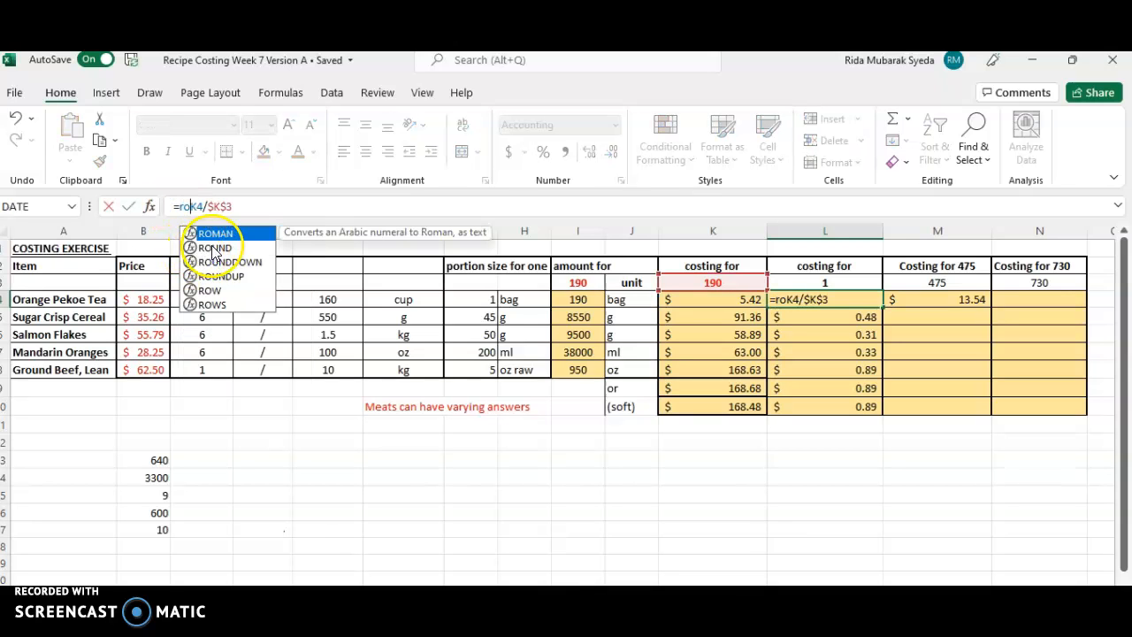
double_click(214, 248)
left_click(280, 210)
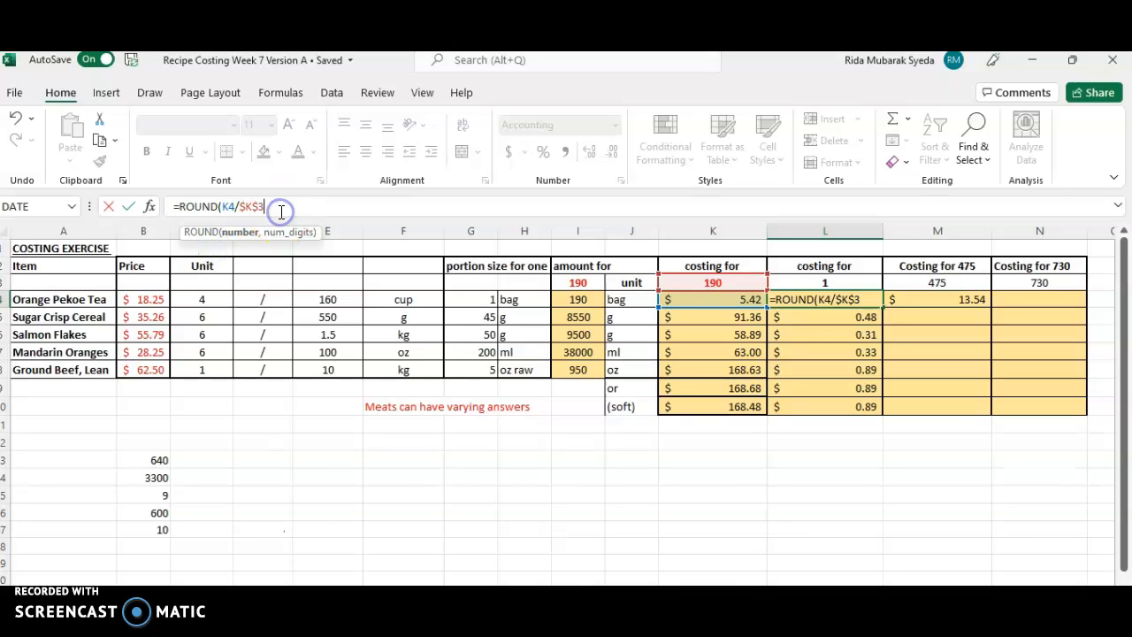
type(",2)")
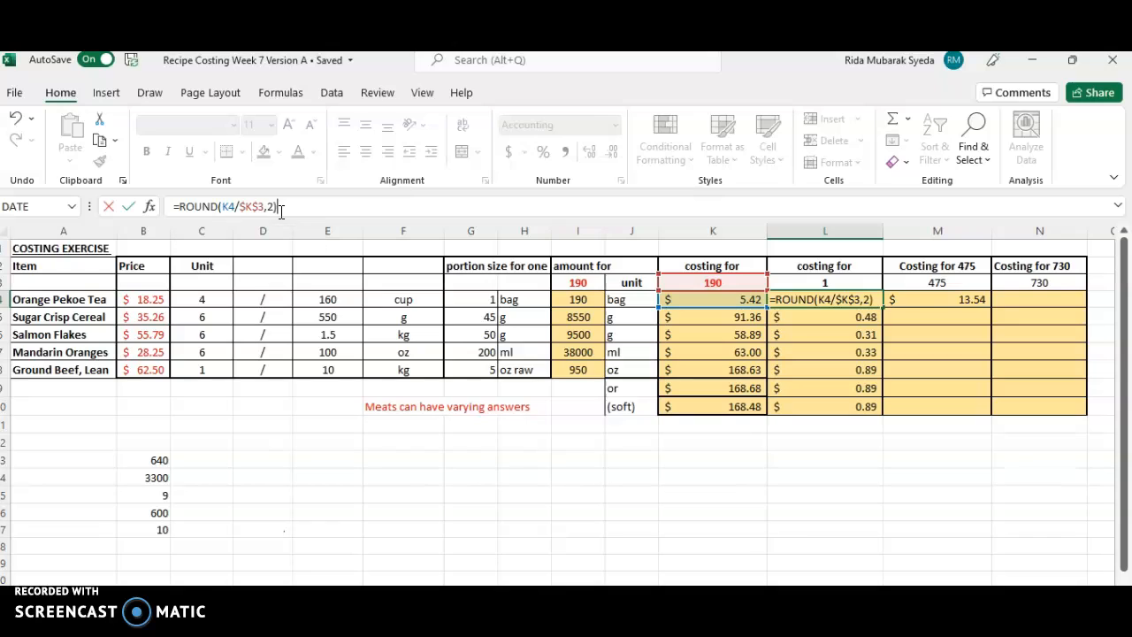
key("Return")
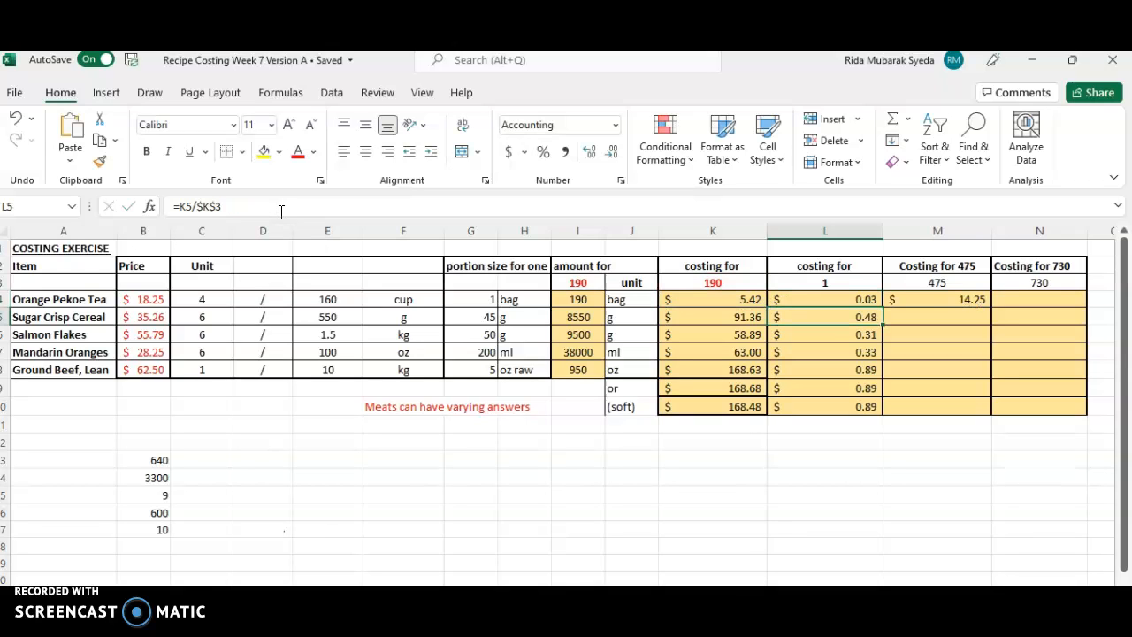
Fill the 475-portion cost formula from M4 down through M10
left_click(975, 299)
left_click_drag(994, 310, 987, 411)
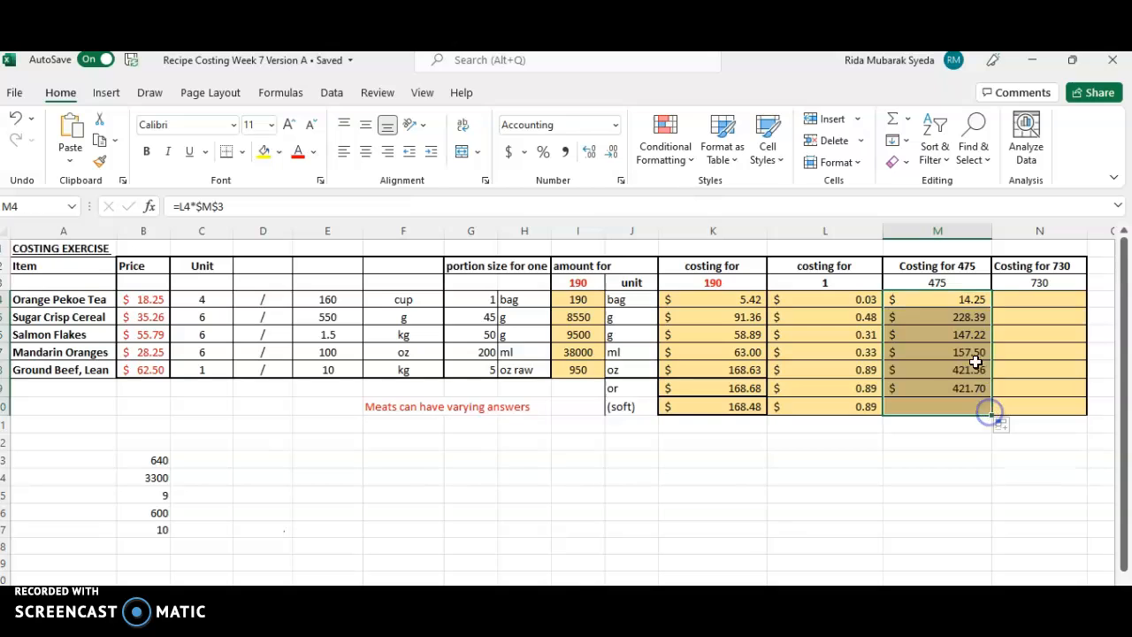
left_click(1023, 331)
Calculate the Orange Pekoe Tea cost for 730 portions in cell N4 with =L4*$N$3, keeping the portion count as an absolute reference
left_click(1012, 299)
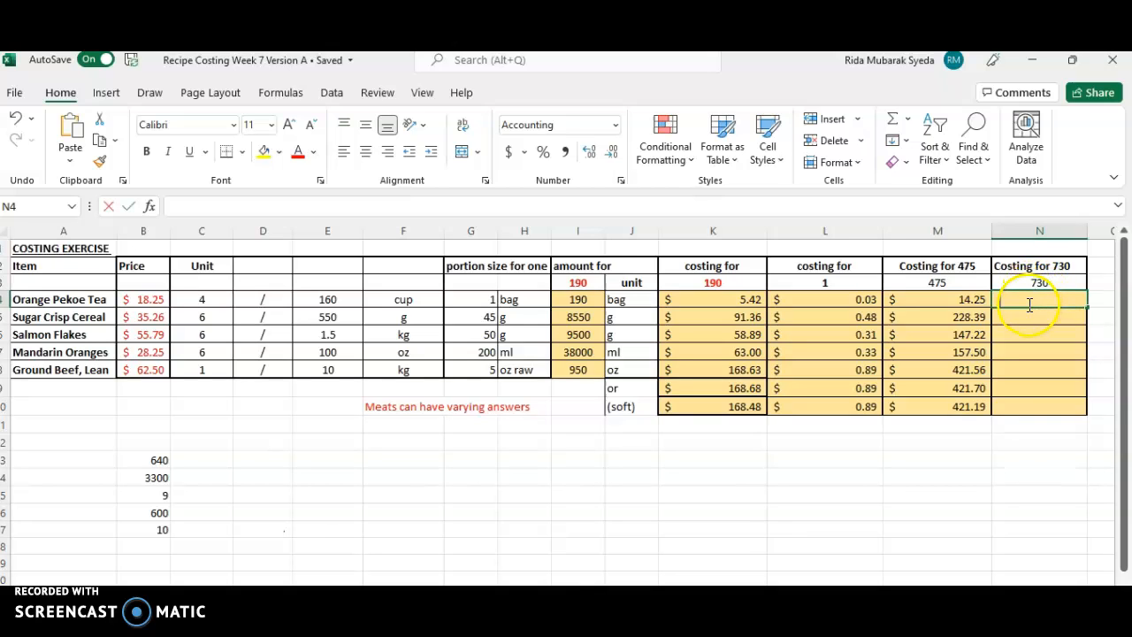
type("=")
left_click(872, 301)
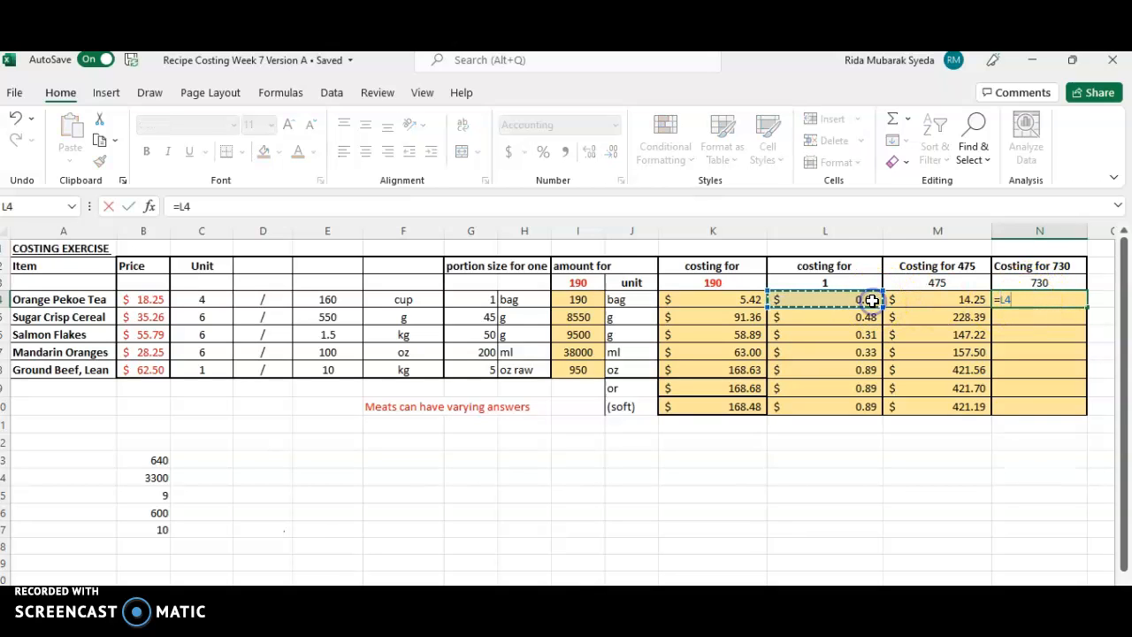
type("*")
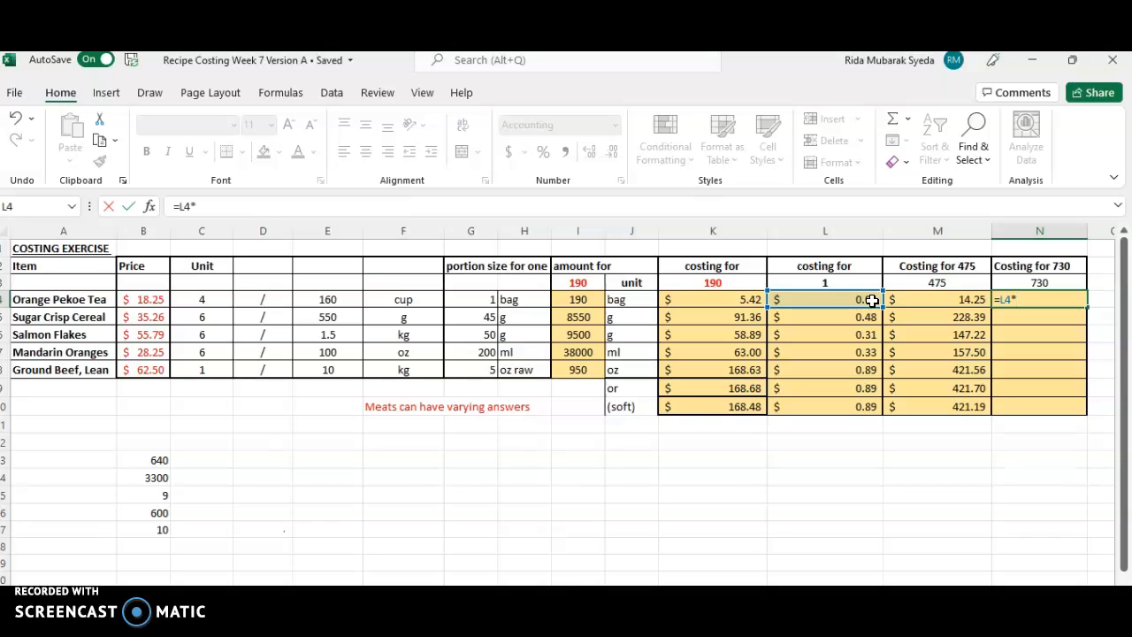
left_click(1015, 281)
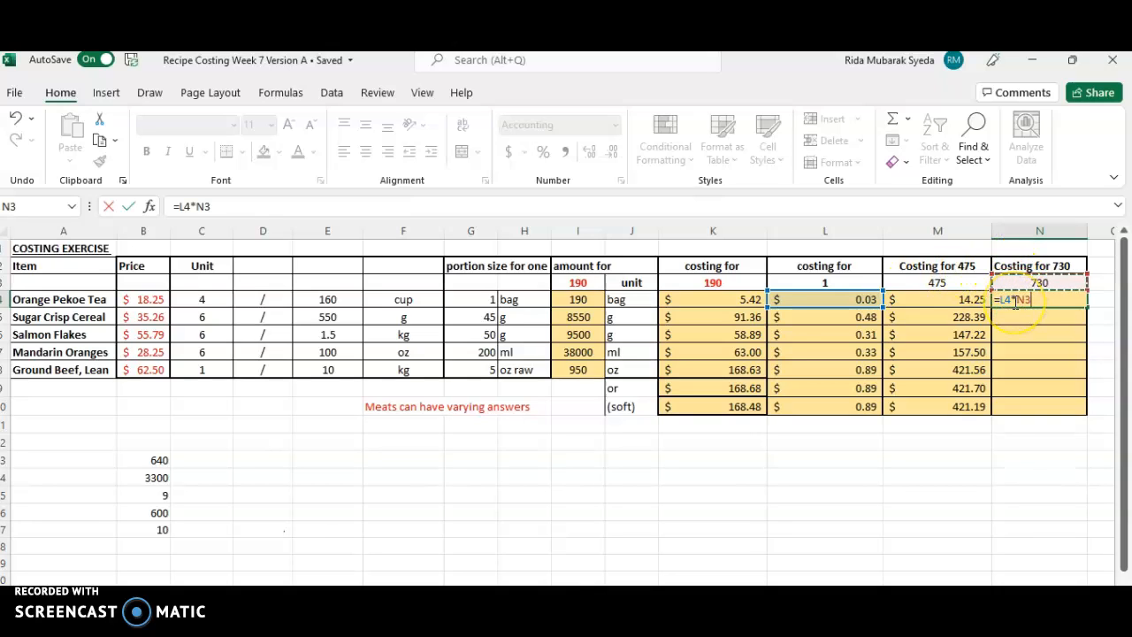
key("F4")
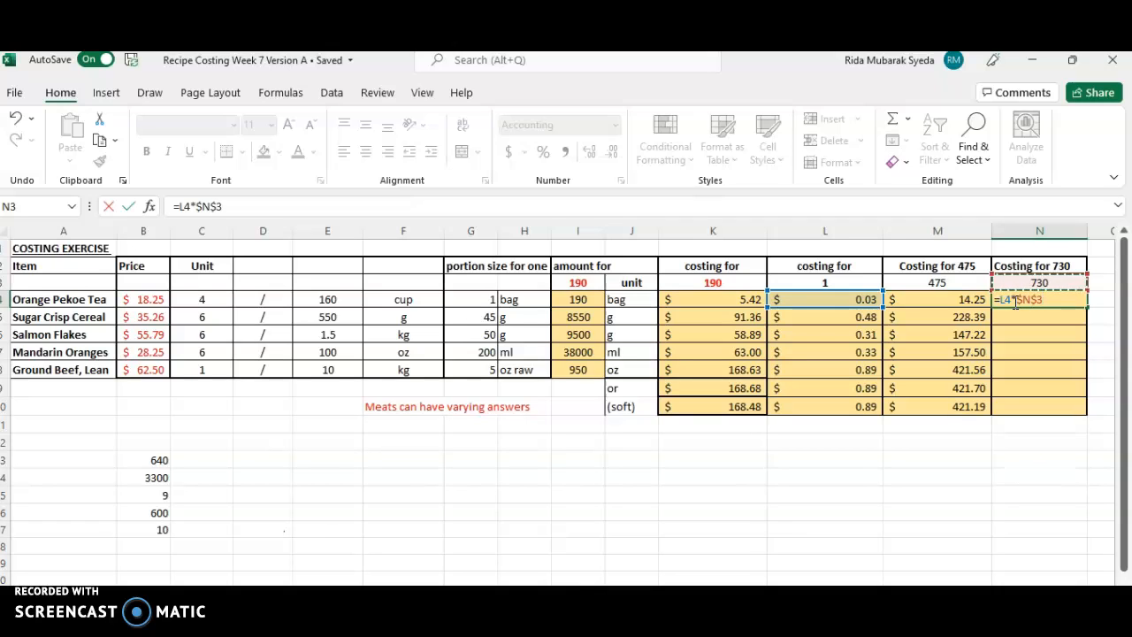
key("Return")
Fill the 730-portion cost formula from N4 down through N10
left_click(1046, 298)
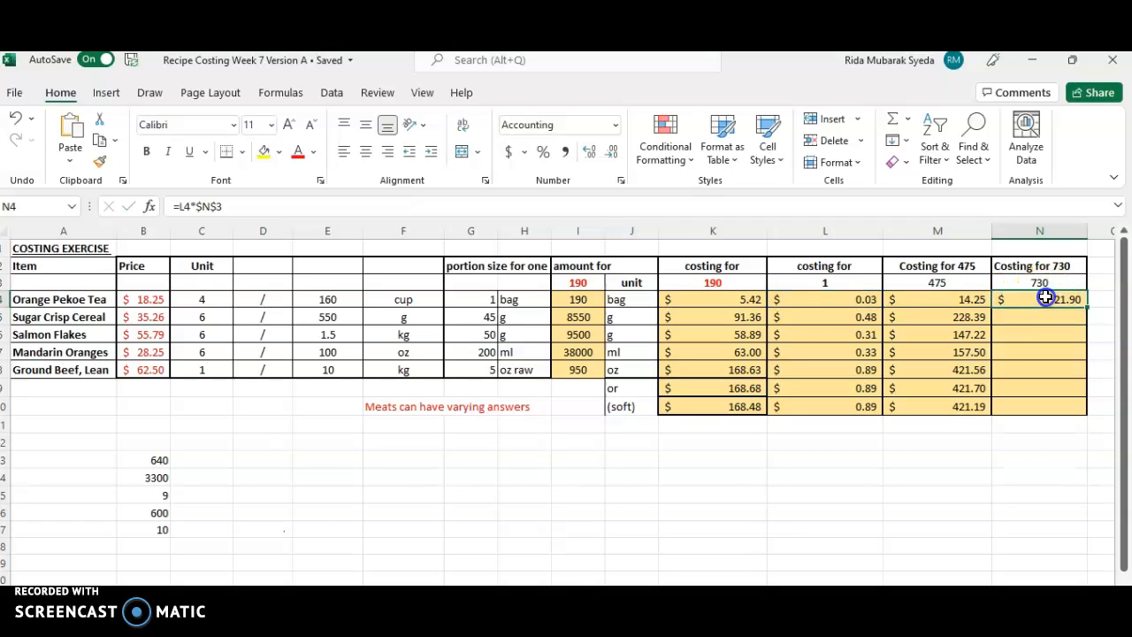
left_click_drag(1091, 309, 1085, 412)
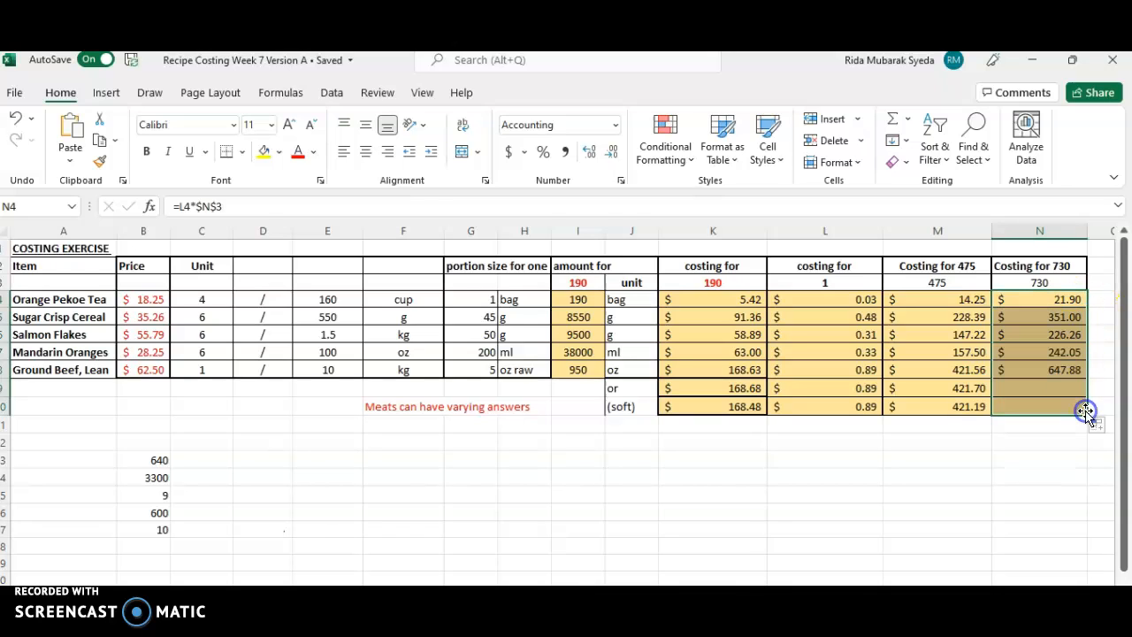
left_click(1053, 447)
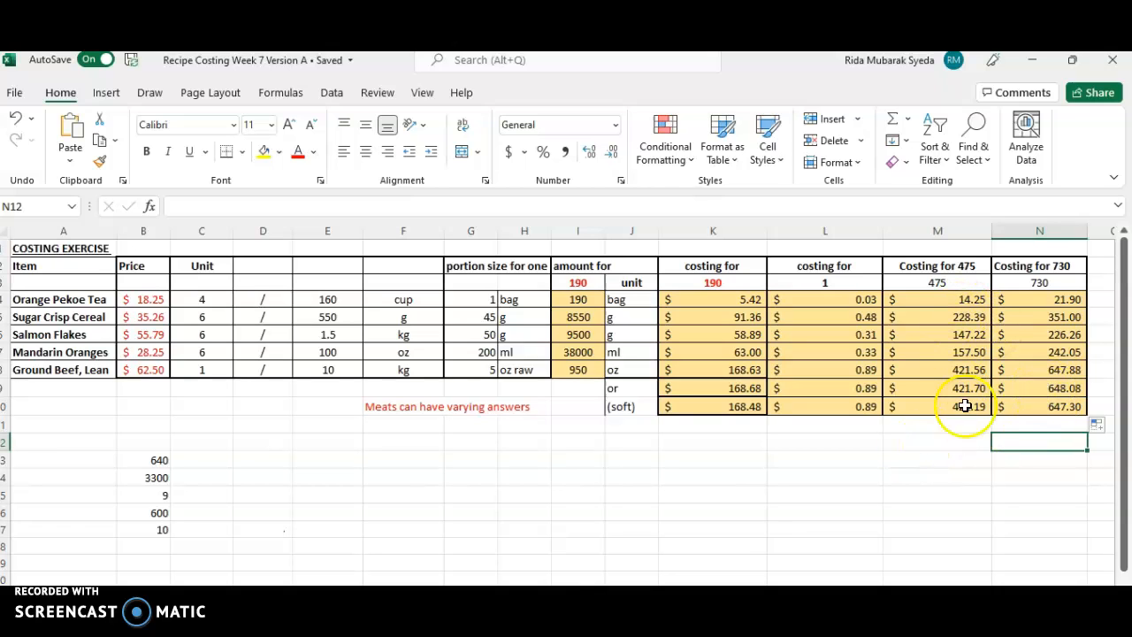
left_click(948, 436)
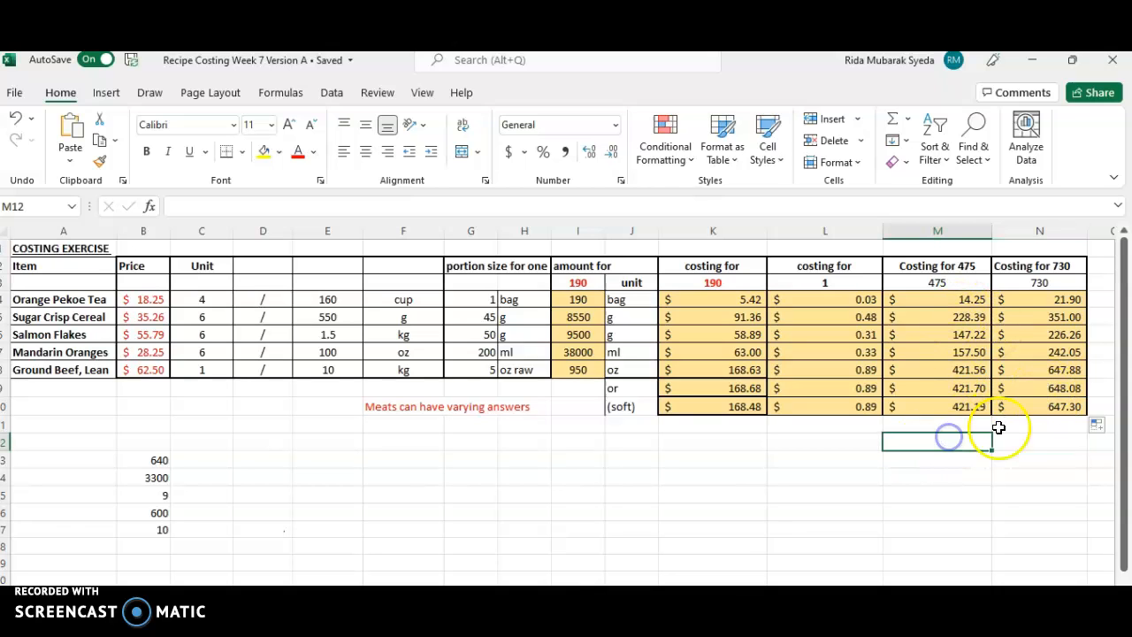